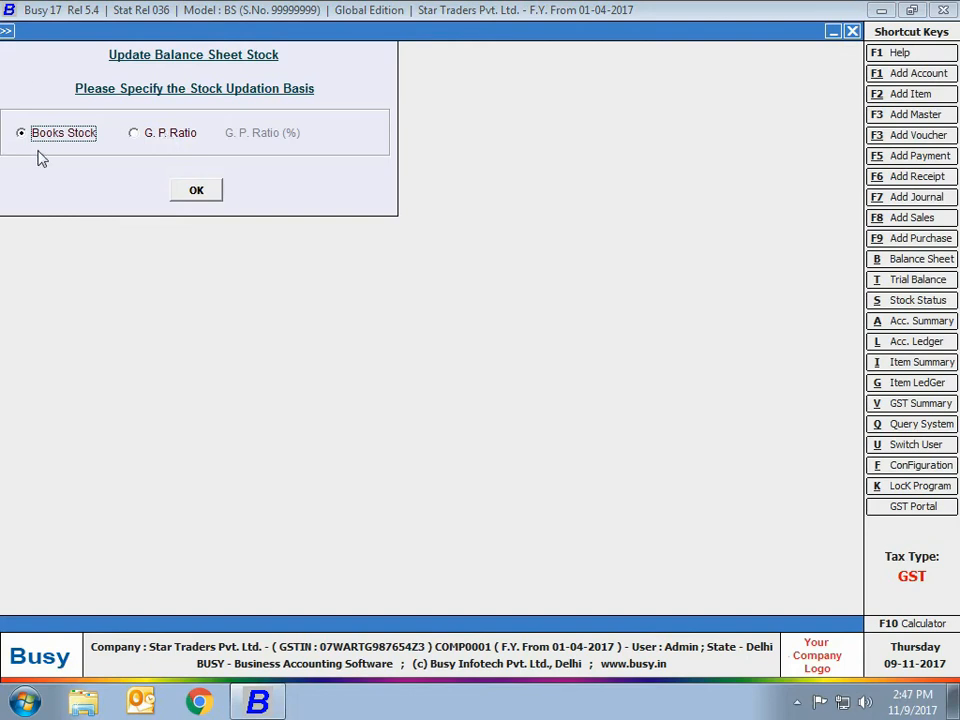
Step: View the G. P. Ratio basis for updating balance sheet stock and close the form without updating
{"action": "left_click", "coordinate": [164, 141]}
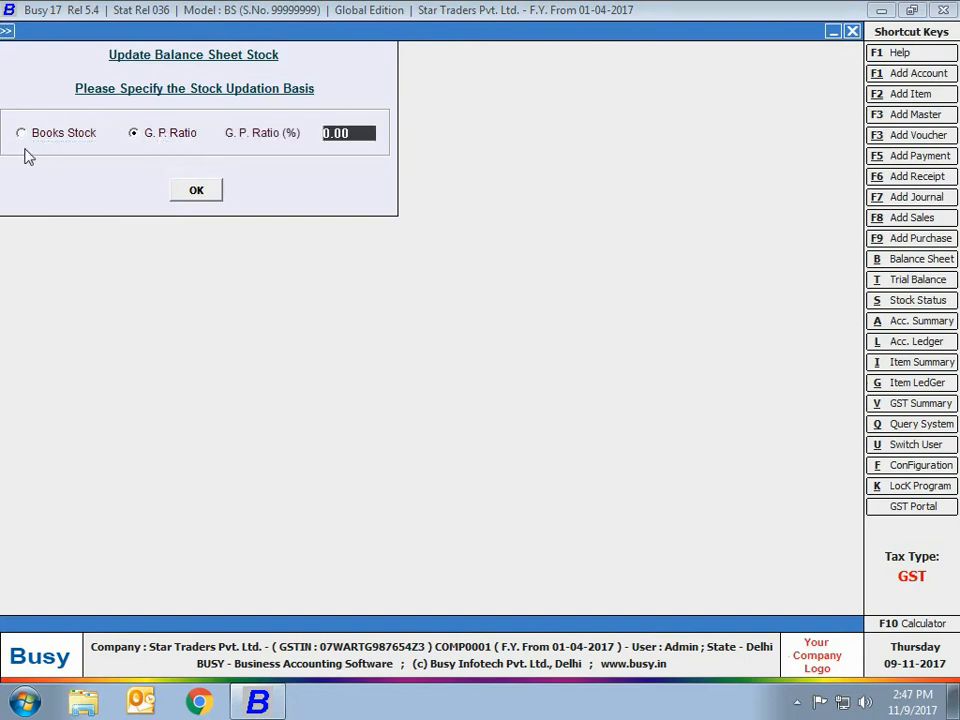
{"action": "left_click", "coordinate": [851, 33]}
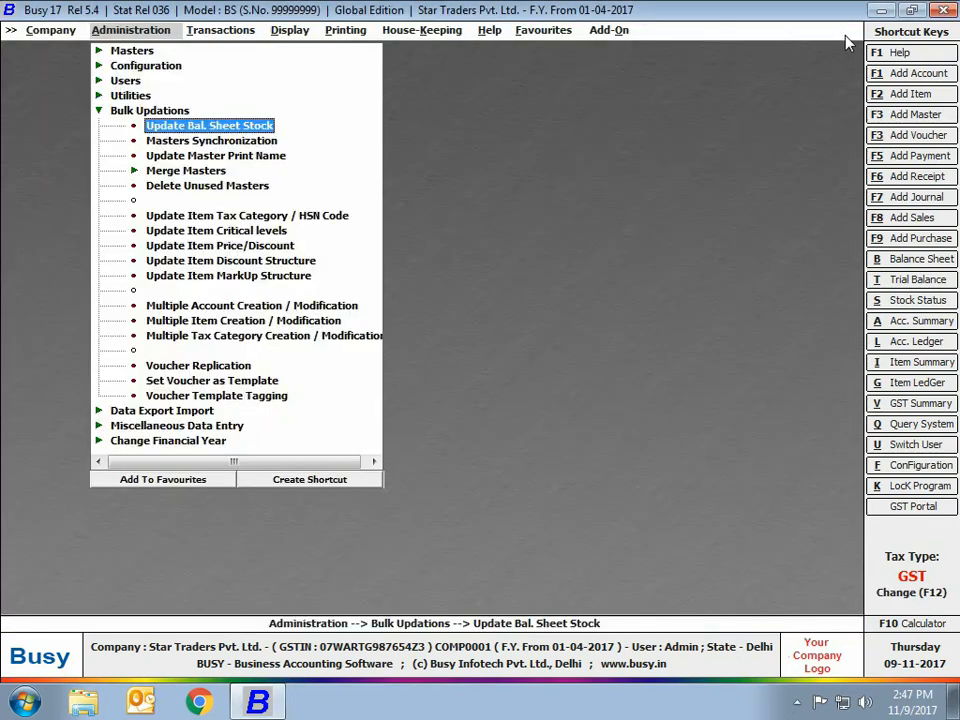
Step: Try to start Masters Synchronization, and view the Update Master Print Name options without applying them
{"action": "left_click", "coordinate": [215, 144]}
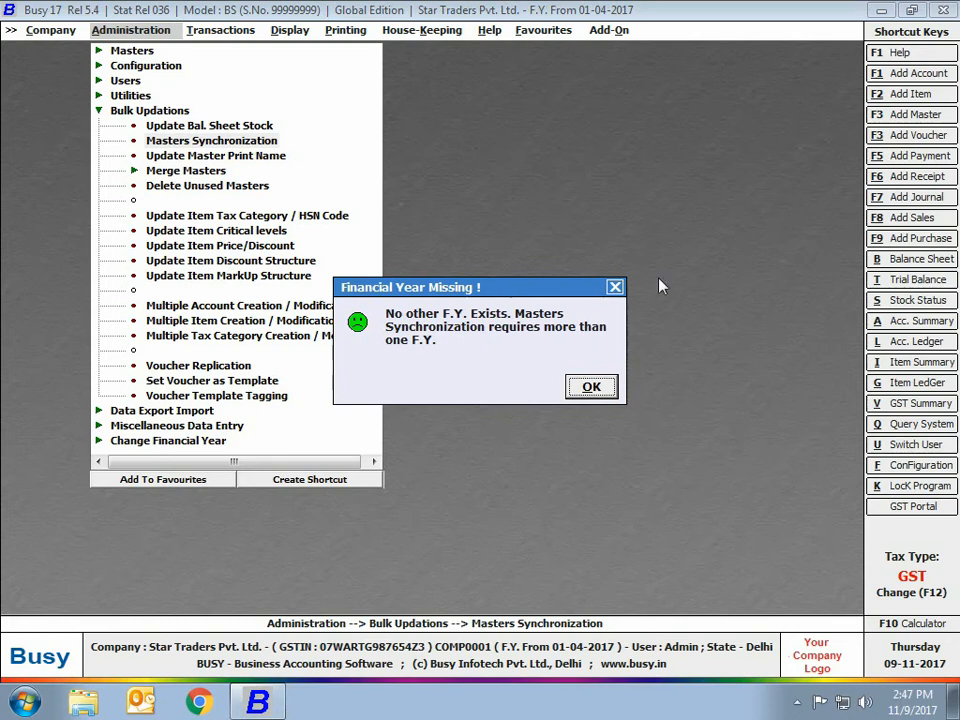
{"action": "left_click", "coordinate": [590, 388]}
{"action": "left_click", "coordinate": [591, 389]}
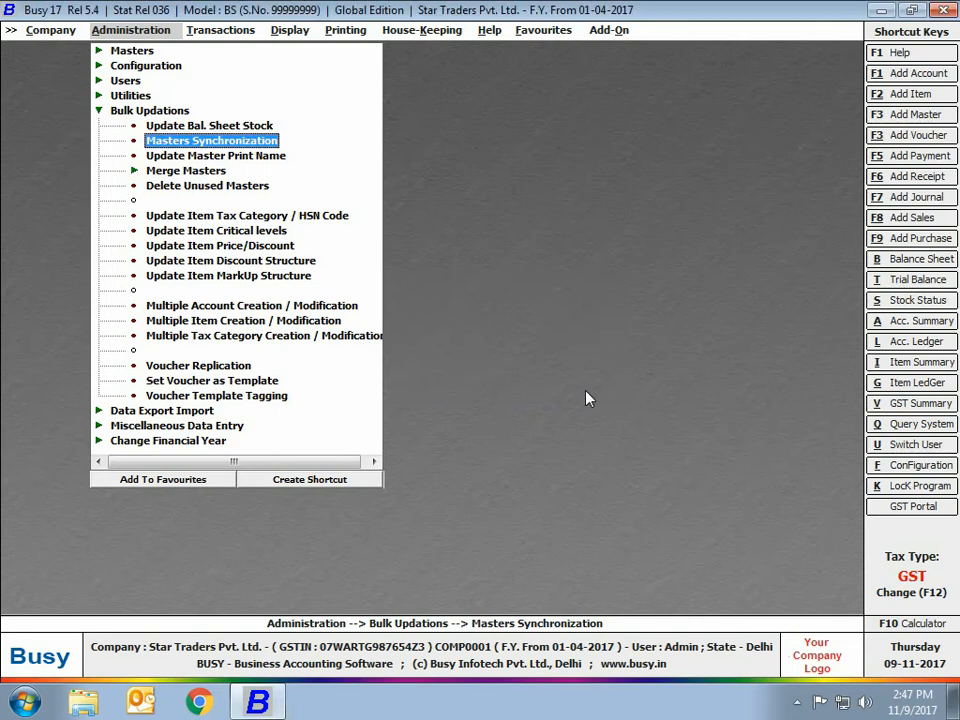
{"action": "double_click", "coordinate": [262, 160]}
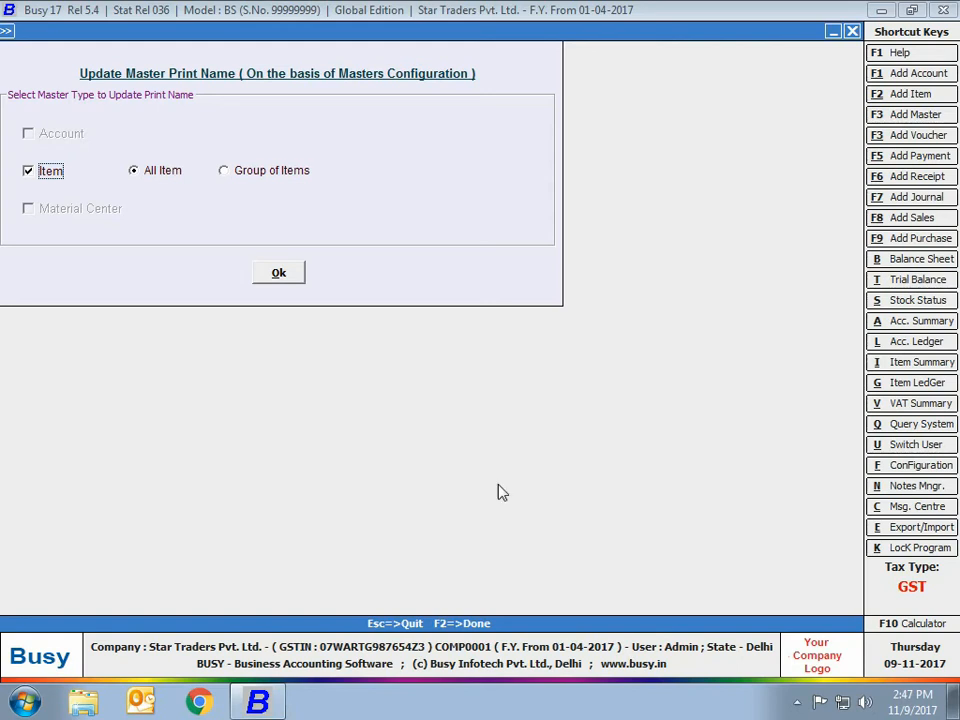
{"action": "left_click", "coordinate": [852, 31]}
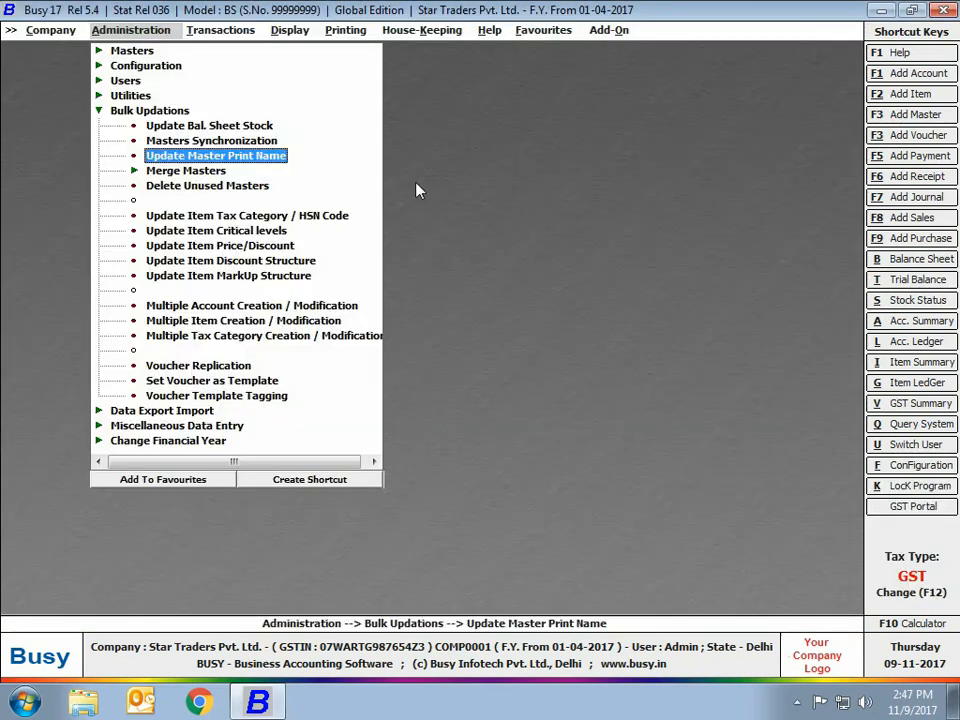
Step: Fill in an item merge with Whirlpool Fridge as source and Whirlpool Refrigerators as target, and quit without merging
{"action": "left_click", "coordinate": [185, 172]}
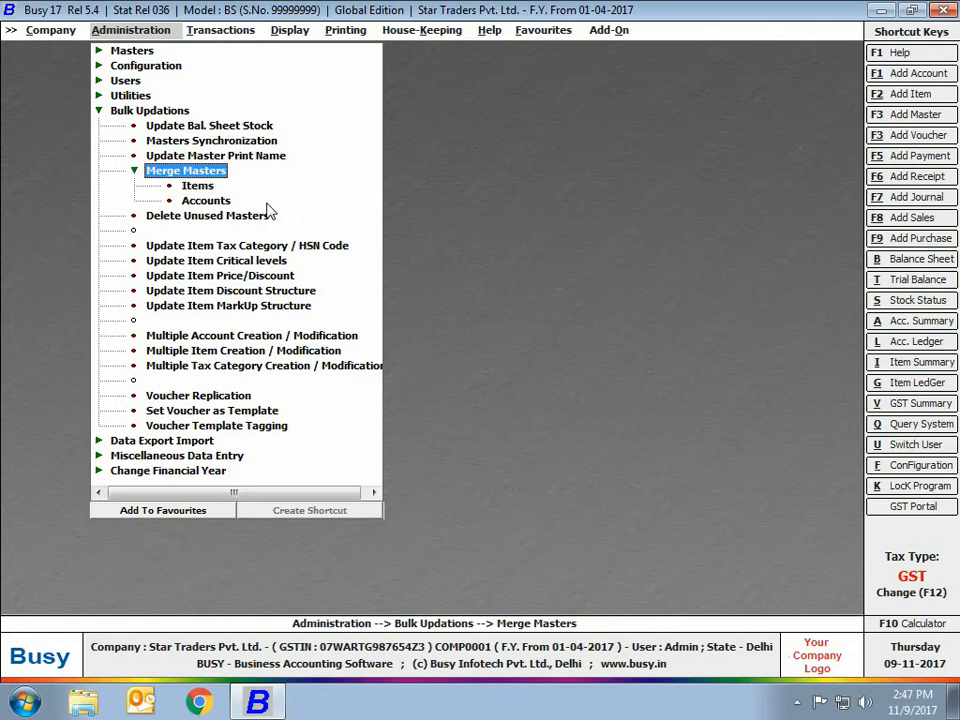
{"action": "left_click", "coordinate": [198, 188]}
{"action": "type", "text": "wh"}
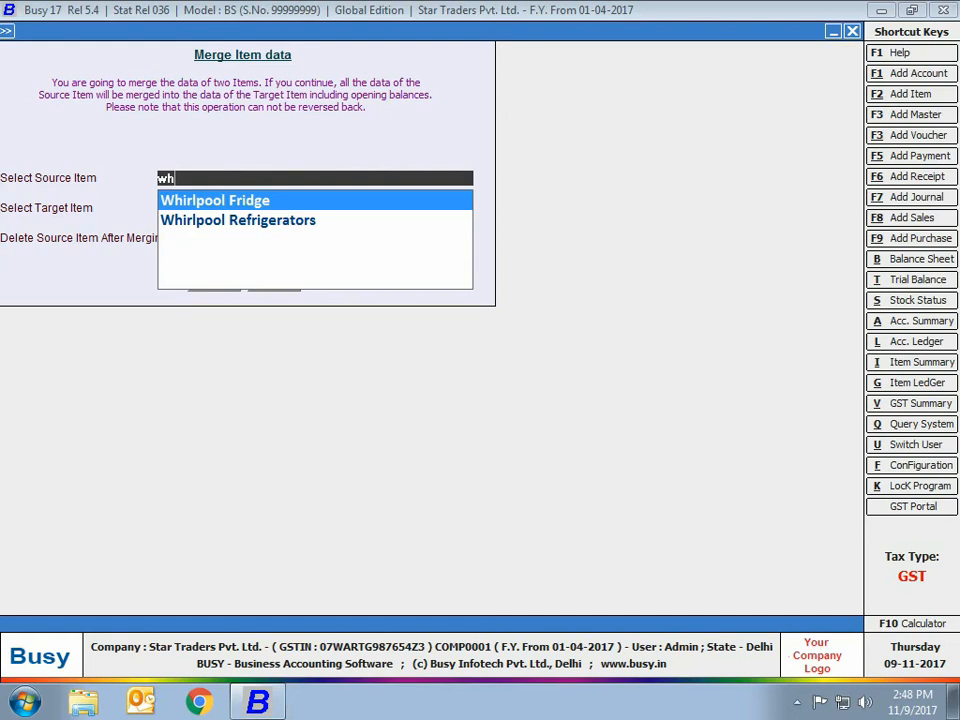
{"action": "key", "text": "Return"}
{"action": "type", "text": "wh"}
{"action": "key", "text": "Down"}
{"action": "key", "text": "Return"}
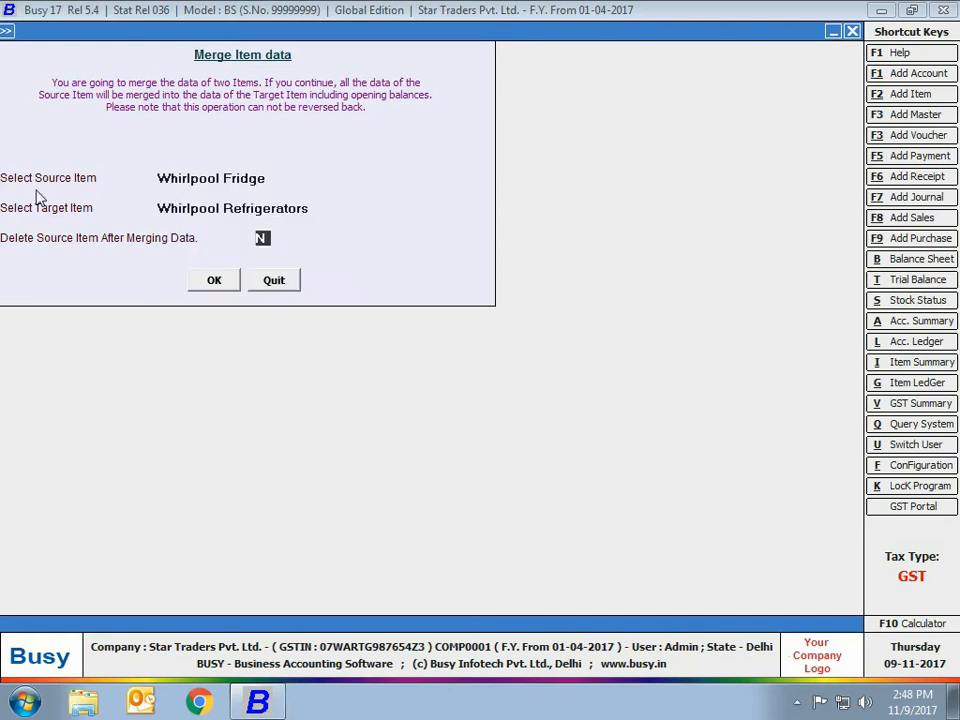
{"action": "left_click", "coordinate": [284, 284]}
{"action": "key", "text": "Escape"}
Step: View the batch deletion options for unused masters and quit without deleting anything
{"action": "left_click", "coordinate": [196, 190]}
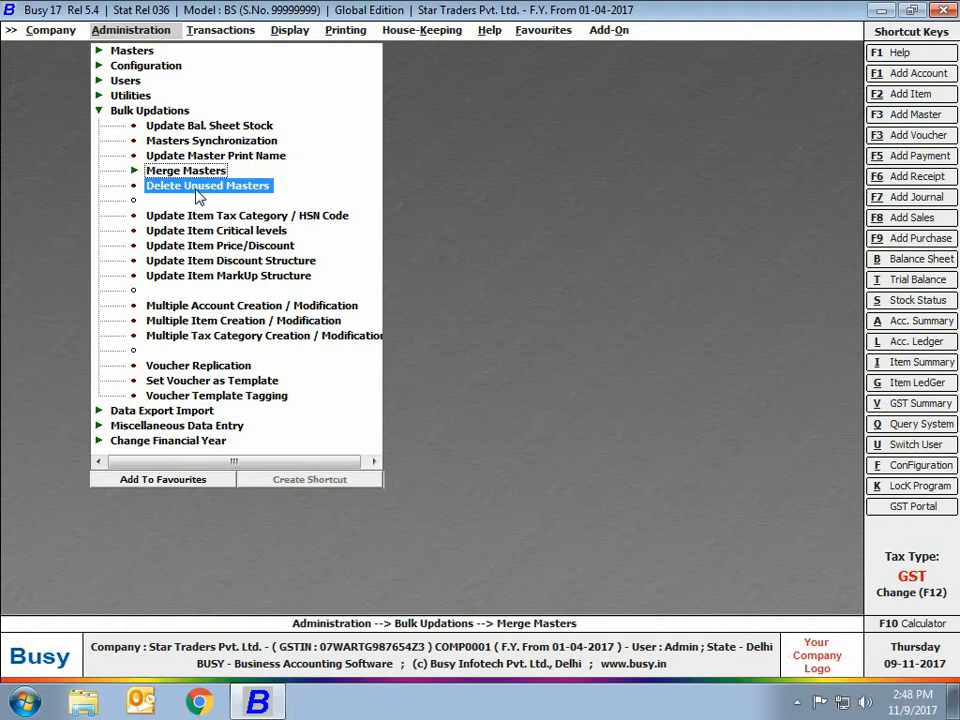
{"action": "double_click", "coordinate": [198, 190]}
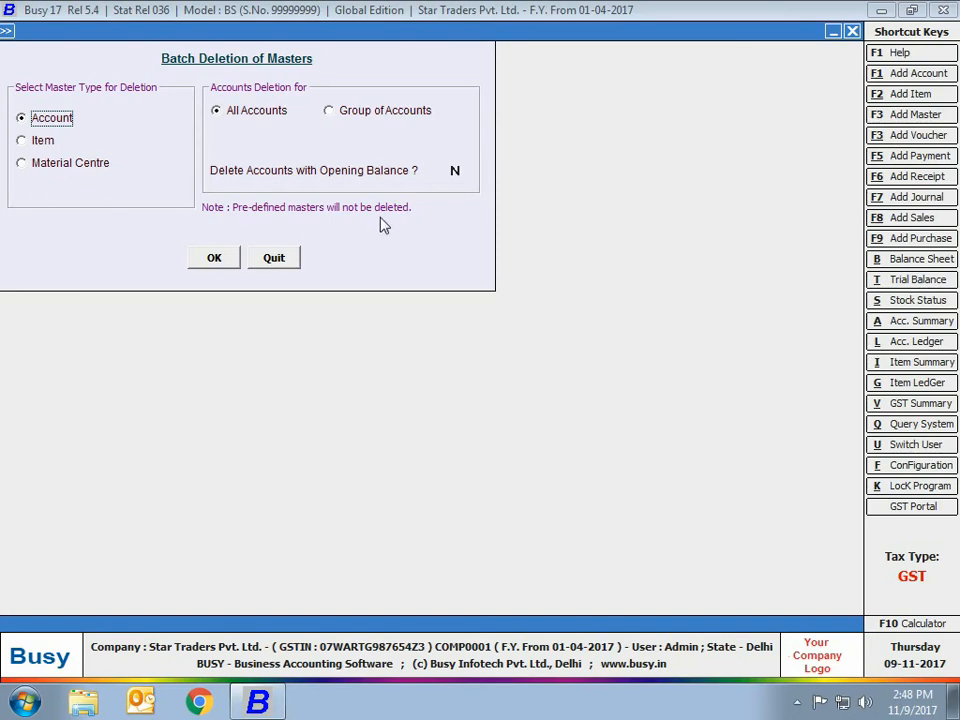
{"action": "left_click", "coordinate": [280, 259]}
Step: Fill in an HSN code update of 8924800 for the Refrigerators item group and quit without saving
{"action": "left_click", "coordinate": [235, 222]}
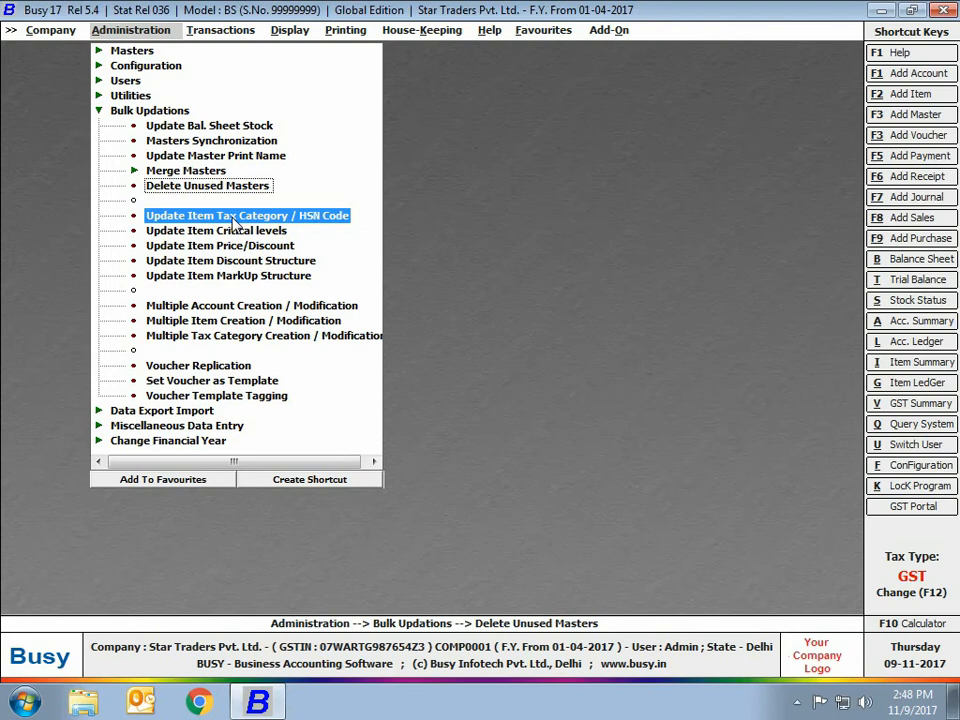
{"action": "double_click", "coordinate": [235, 222]}
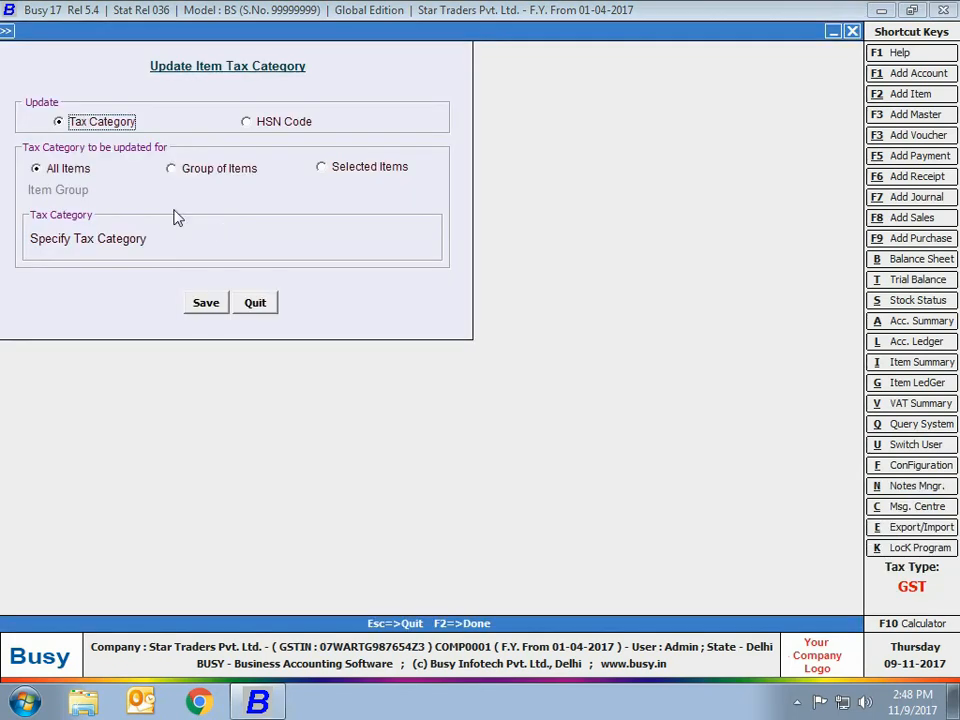
{"action": "left_click", "coordinate": [246, 121]}
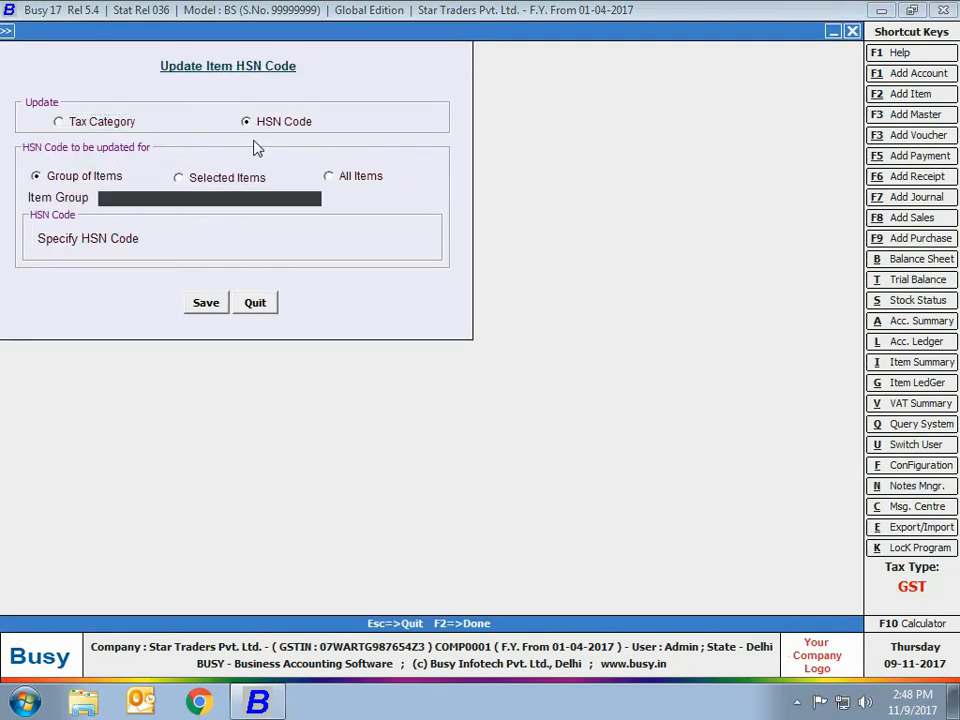
{"action": "left_click", "coordinate": [156, 204]}
{"action": "left_click", "coordinate": [160, 221]}
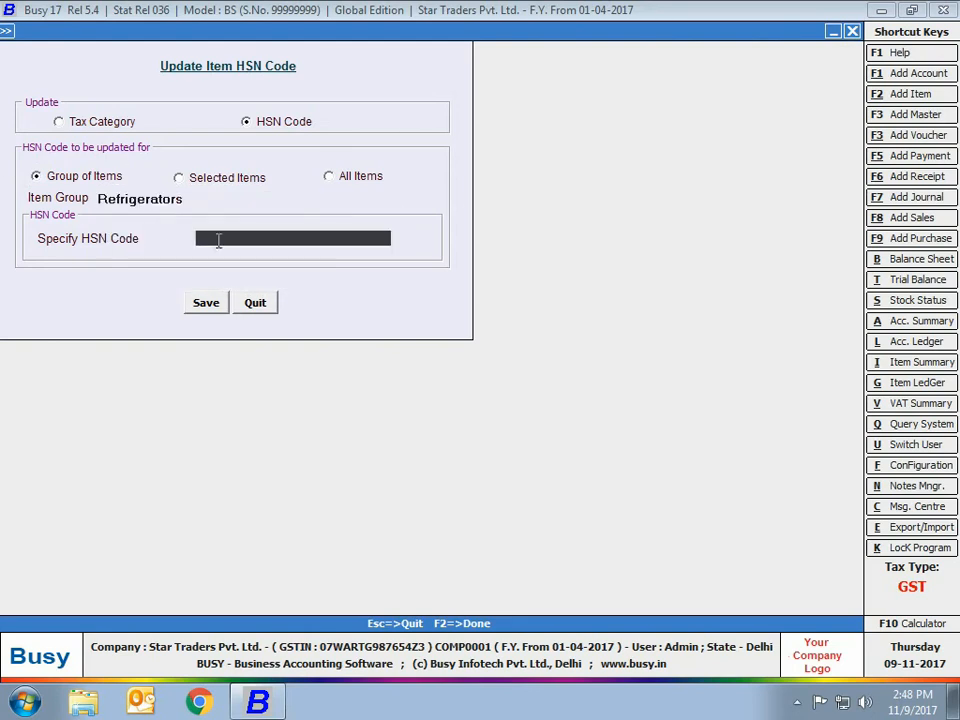
{"action": "type", "text": "8924800"}
{"action": "left_click", "coordinate": [262, 308]}
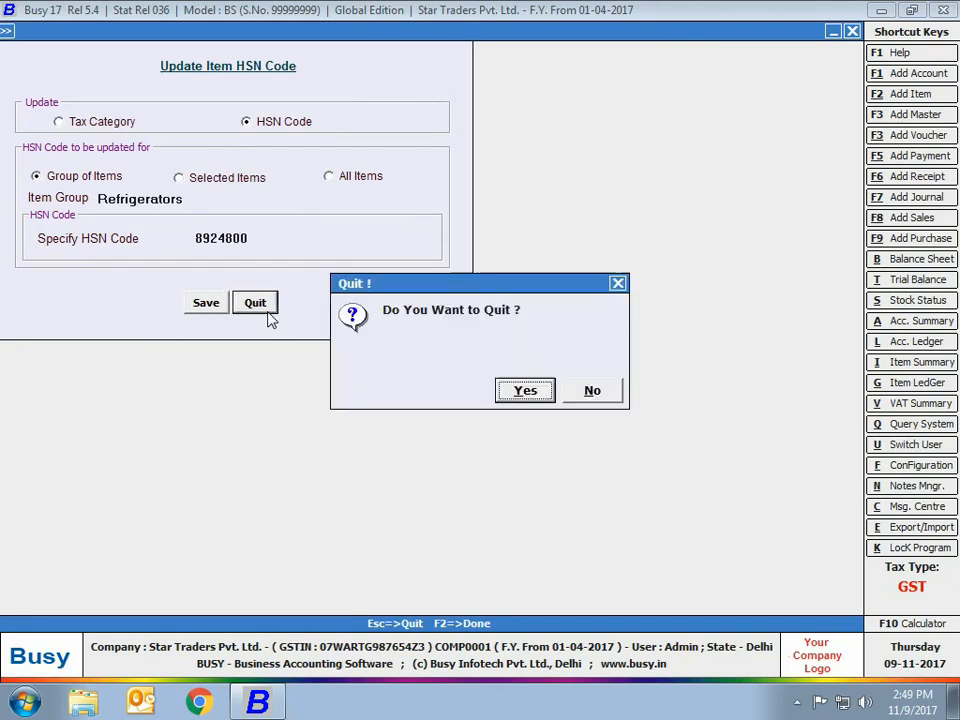
{"action": "key", "text": "Return"}
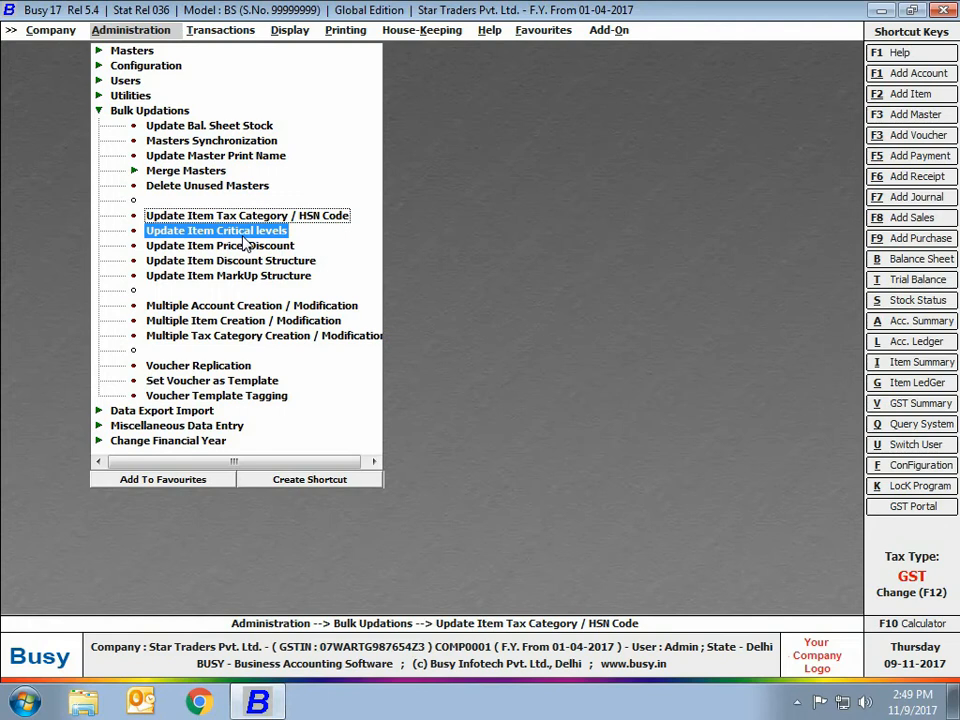
Step: View the Update Item Critical Level options and quit without saving
{"action": "left_click", "coordinate": [243, 236]}
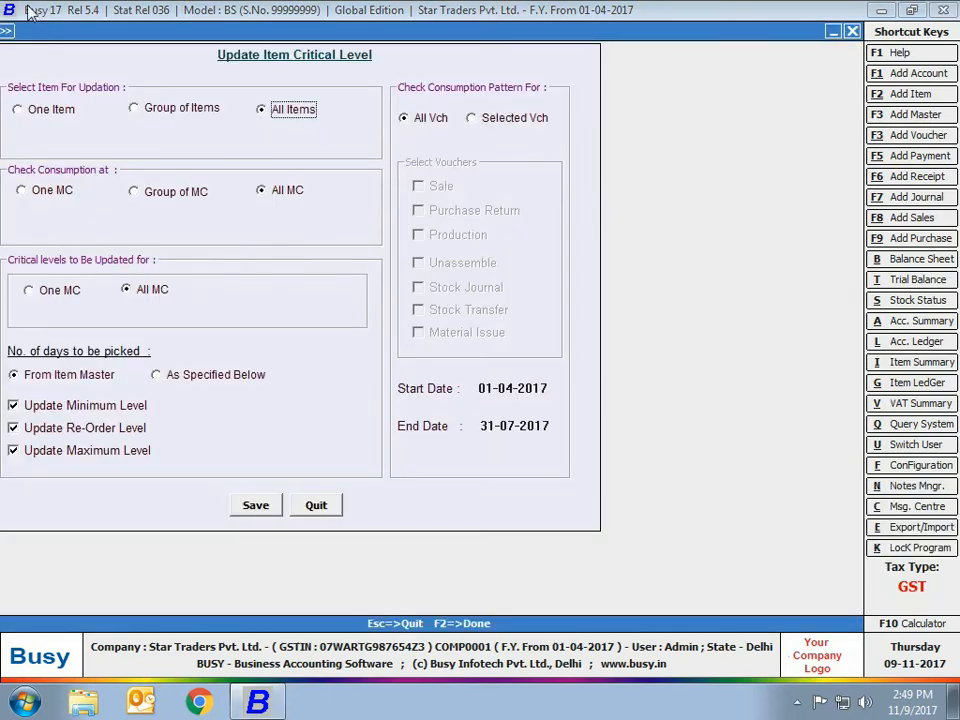
{"action": "left_click", "coordinate": [318, 505]}
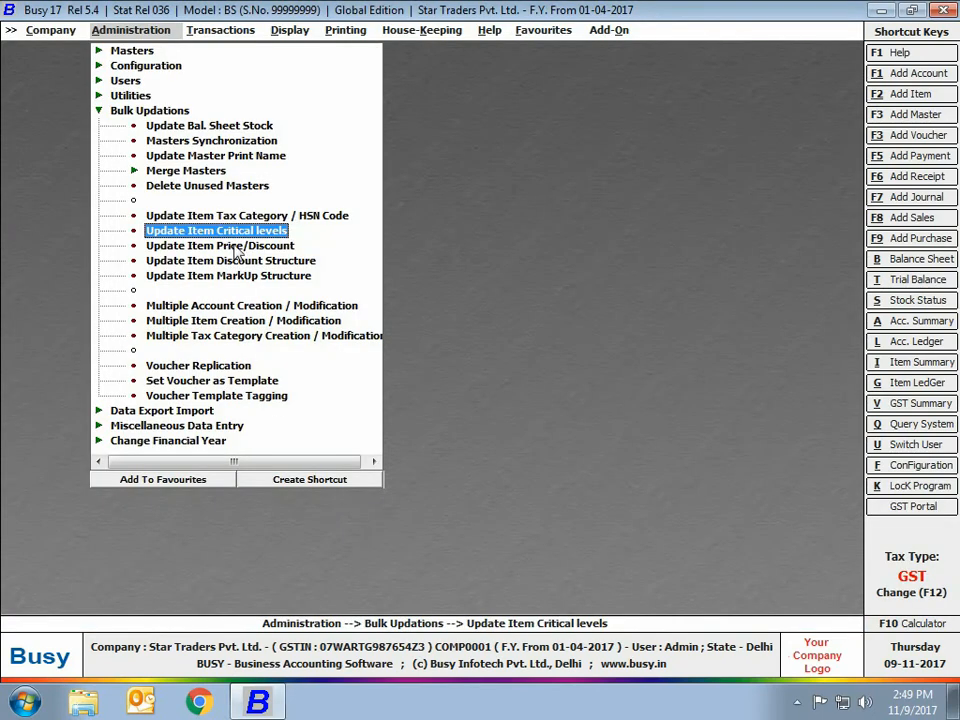
Step: View the discount and markup options in the bulk item price, discount and markup update form
{"action": "key", "text": "Down"}
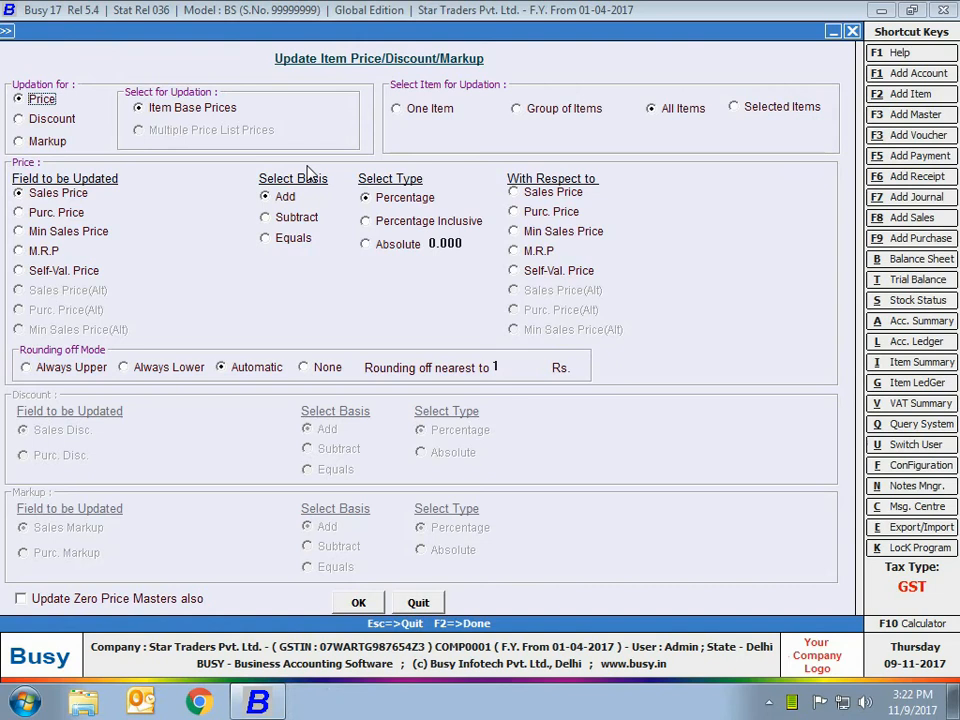
{"action": "left_click", "coordinate": [48, 121]}
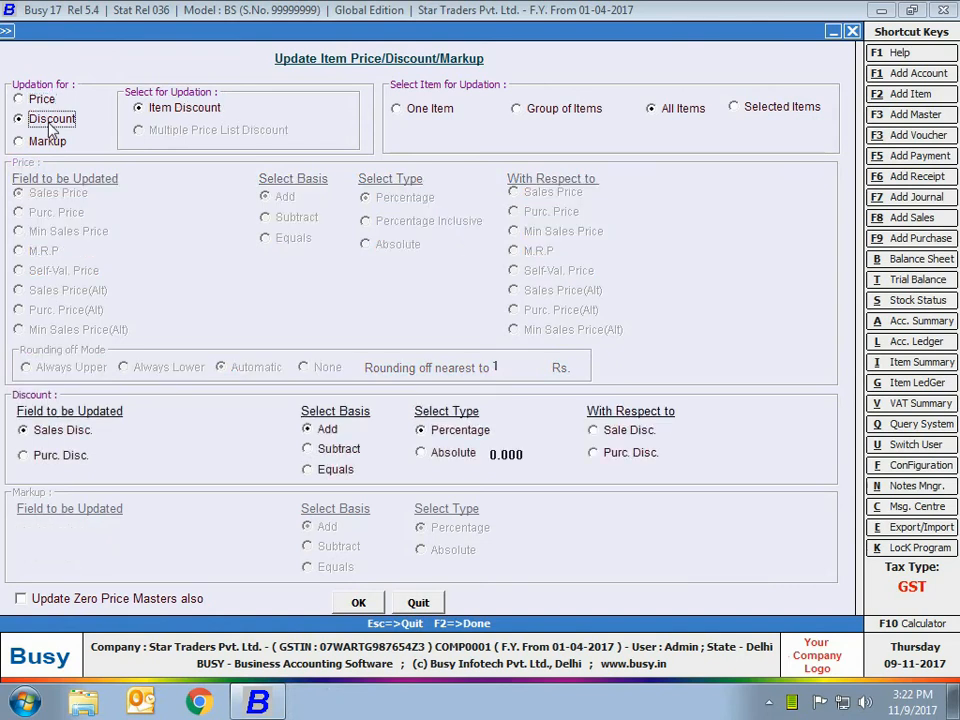
{"action": "key", "text": "Down"}
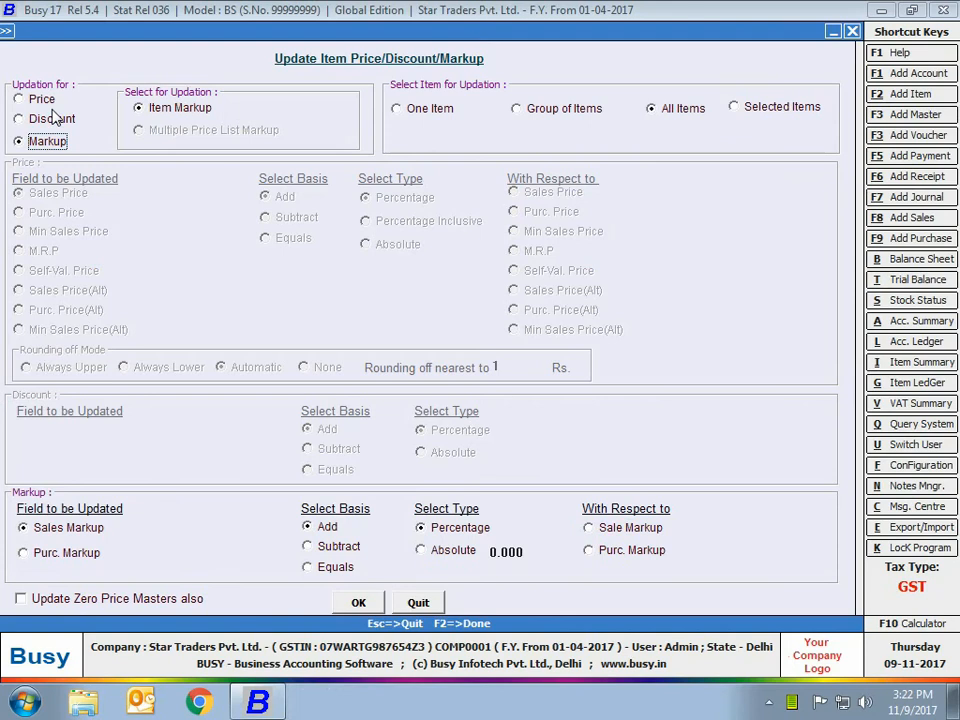
Step: Fill in a sales price update adding 10 percent with respect to Purc. Price for all items, and quit without applying it
{"action": "left_click", "coordinate": [40, 97]}
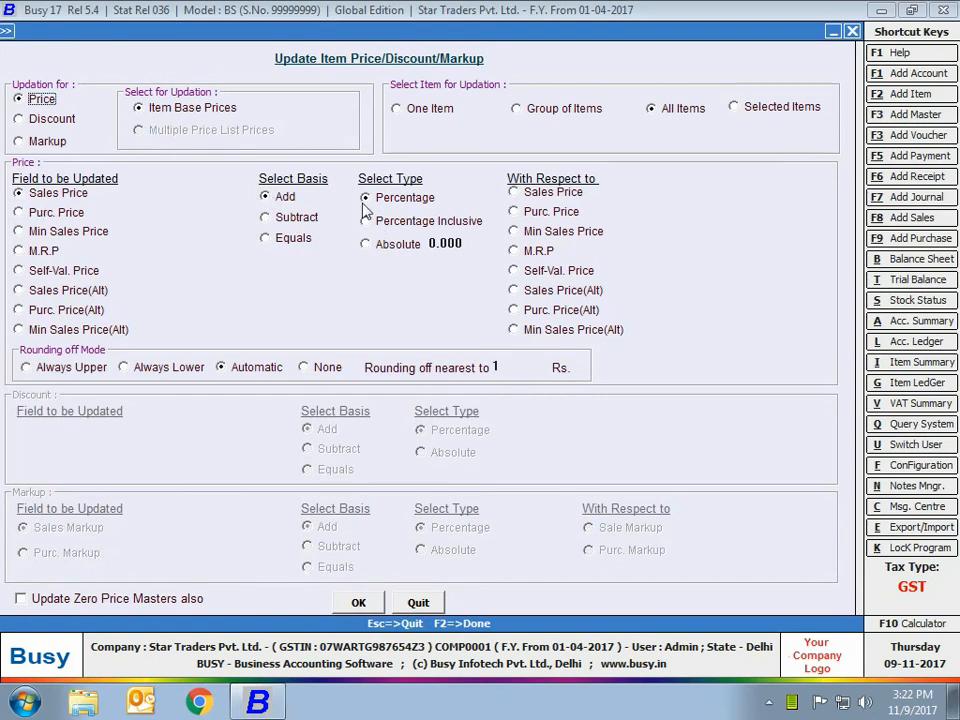
{"action": "left_click", "coordinate": [450, 243]}
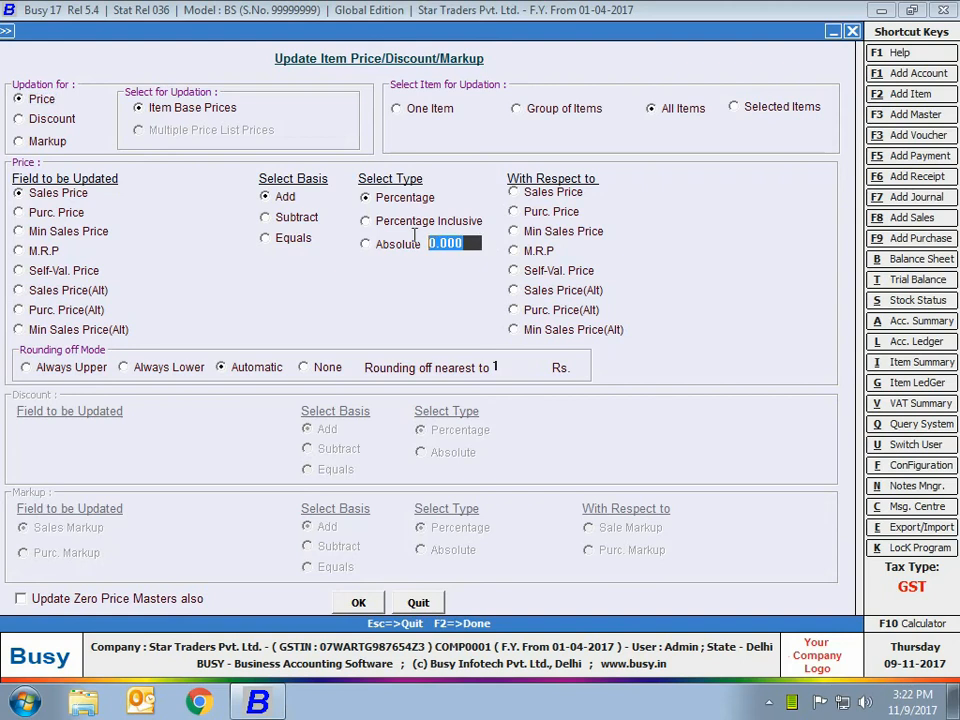
{"action": "type", "text": "10"}
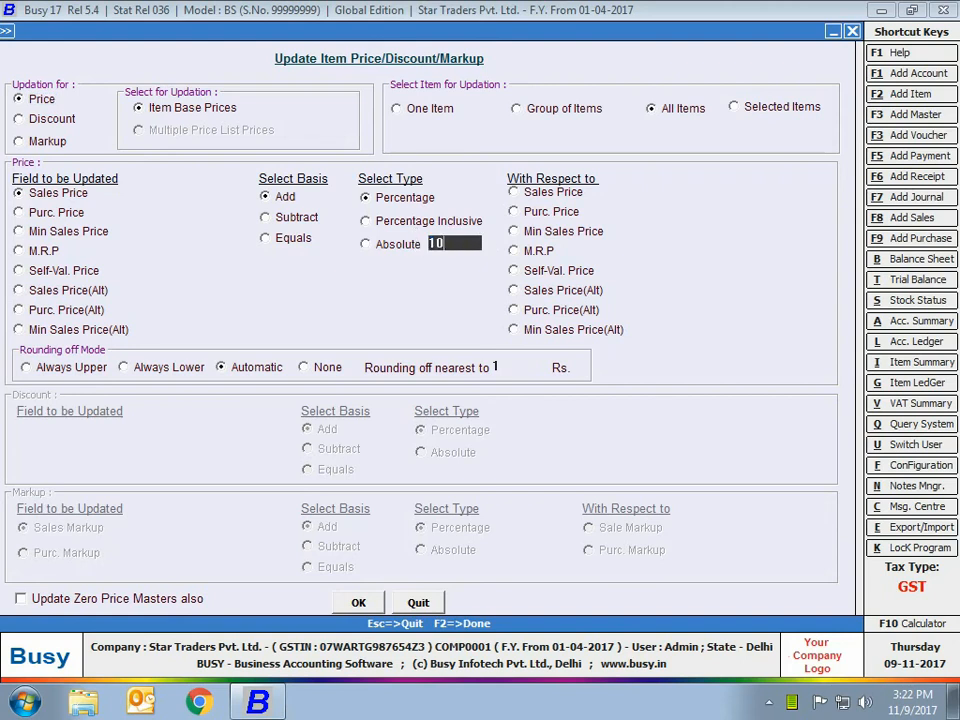
{"action": "left_click", "coordinate": [551, 211]}
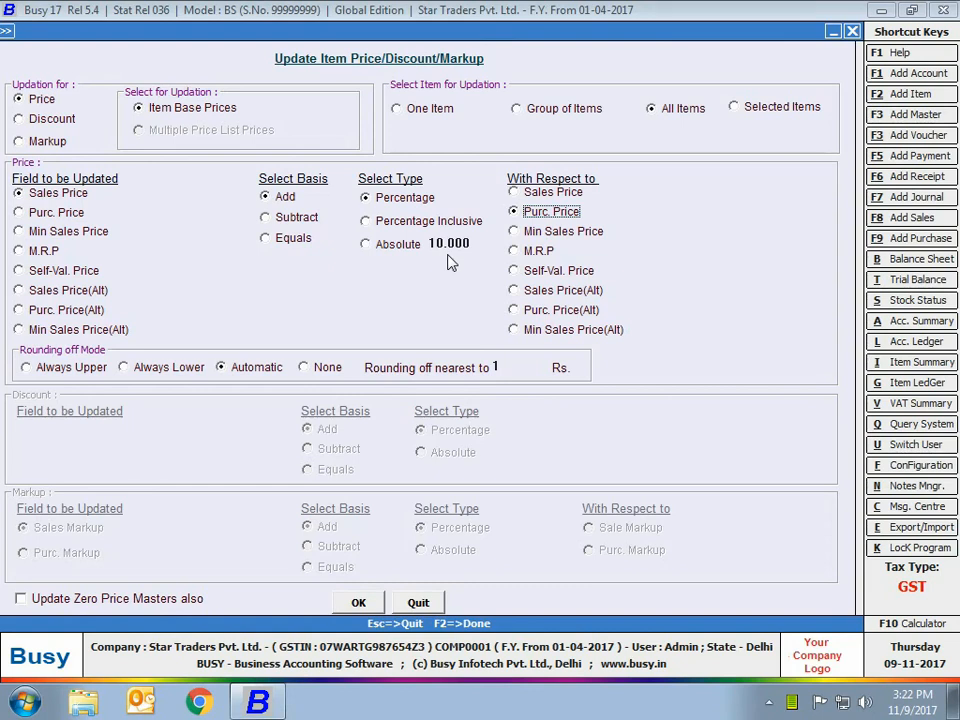
{"action": "left_click", "coordinate": [420, 603]}
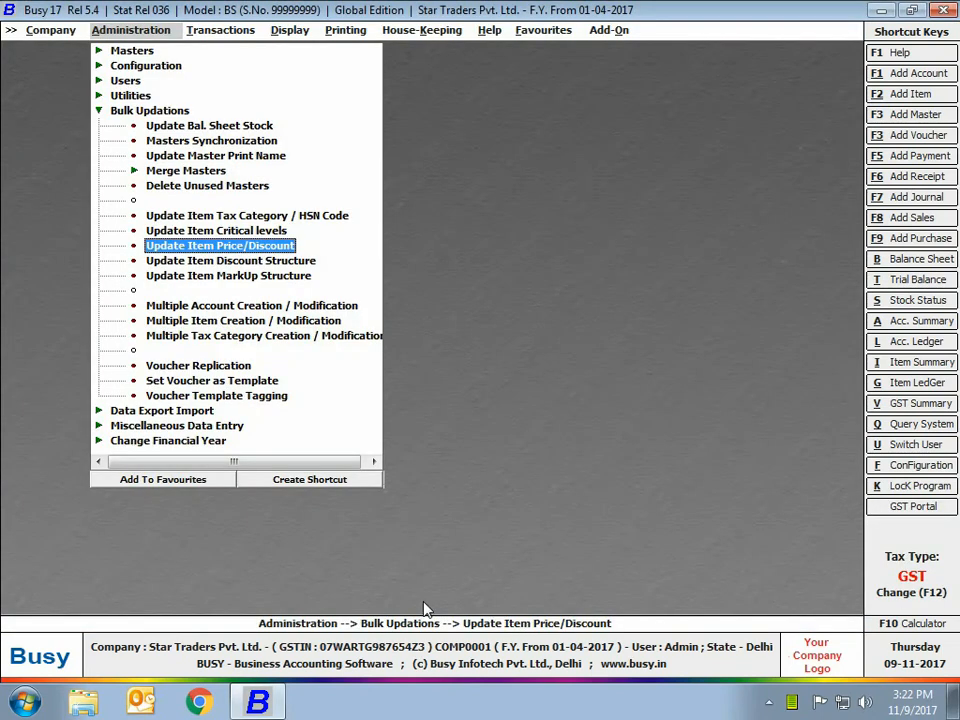
Step: View the options for updating the discount structure of items and quit without saving
{"action": "double_click", "coordinate": [240, 261]}
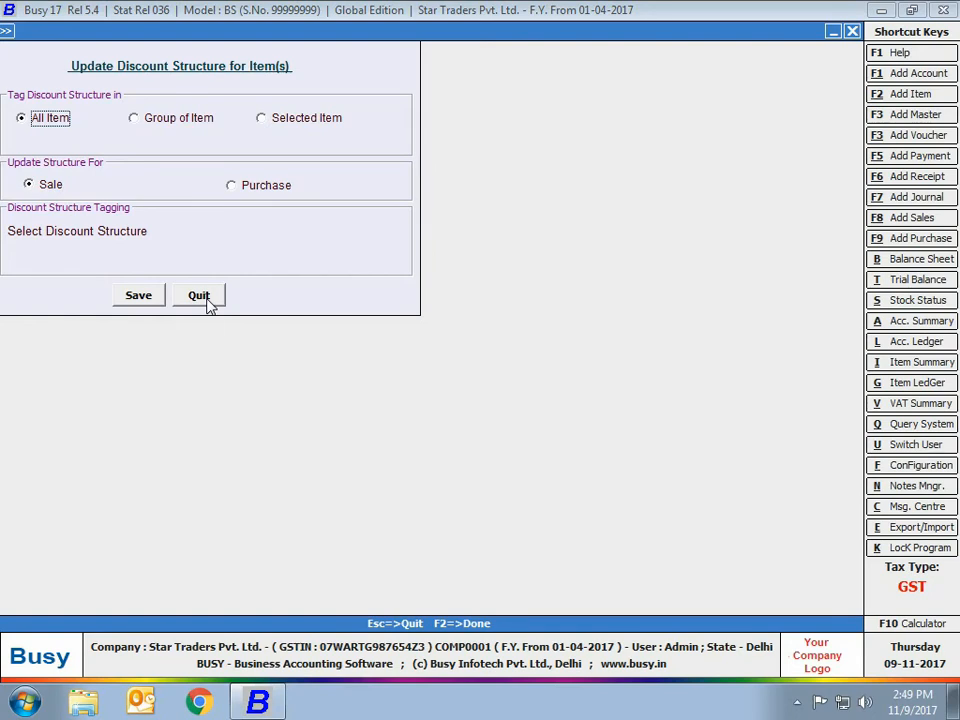
{"action": "left_click", "coordinate": [206, 300]}
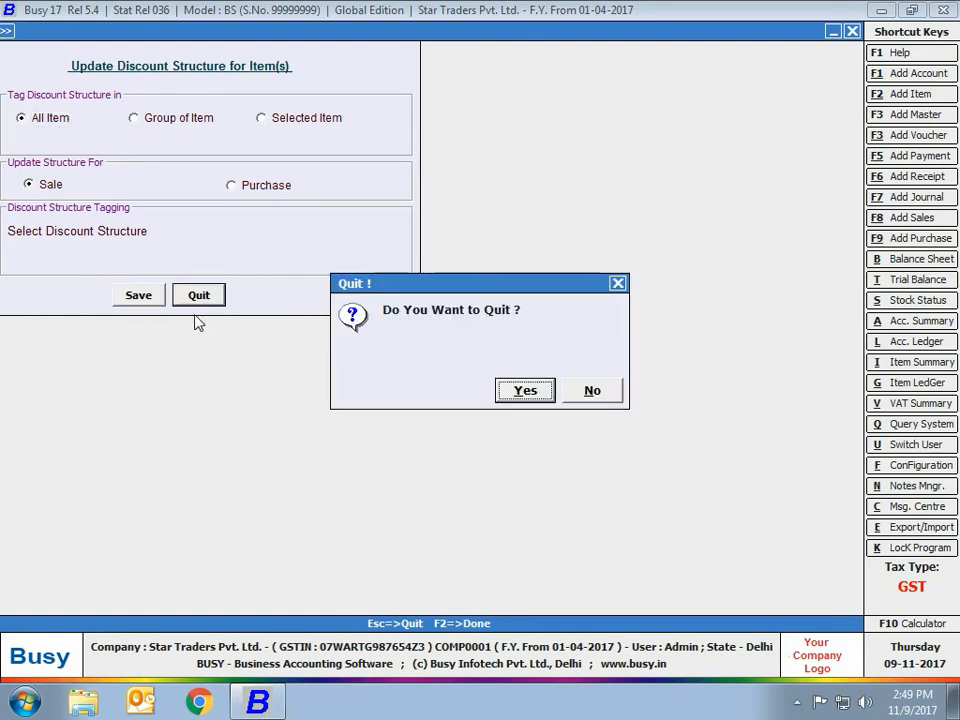
{"action": "left_click", "coordinate": [532, 395]}
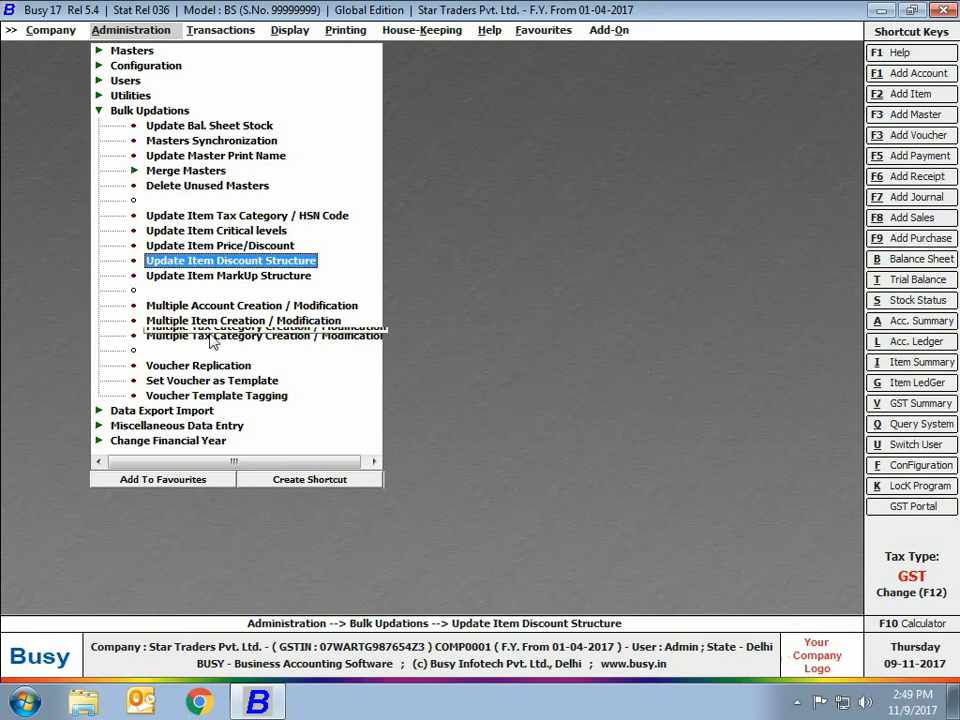
Step: View the options for updating the markup structure of items and quit without saving
{"action": "left_click", "coordinate": [227, 277]}
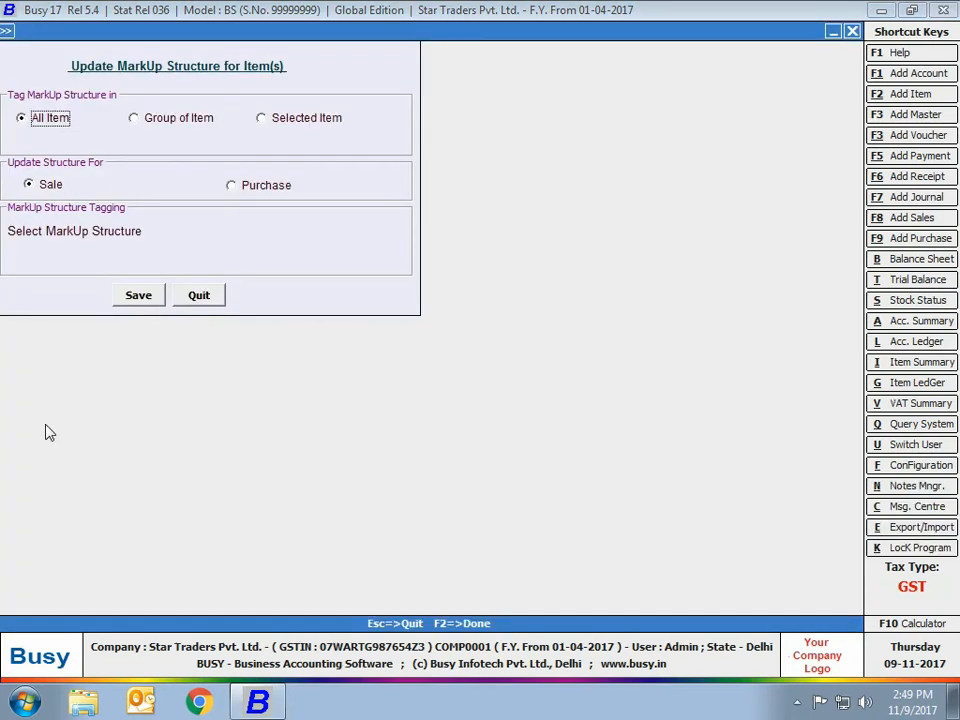
{"action": "key", "text": "Escape"}
{"action": "left_click", "coordinate": [514, 396]}
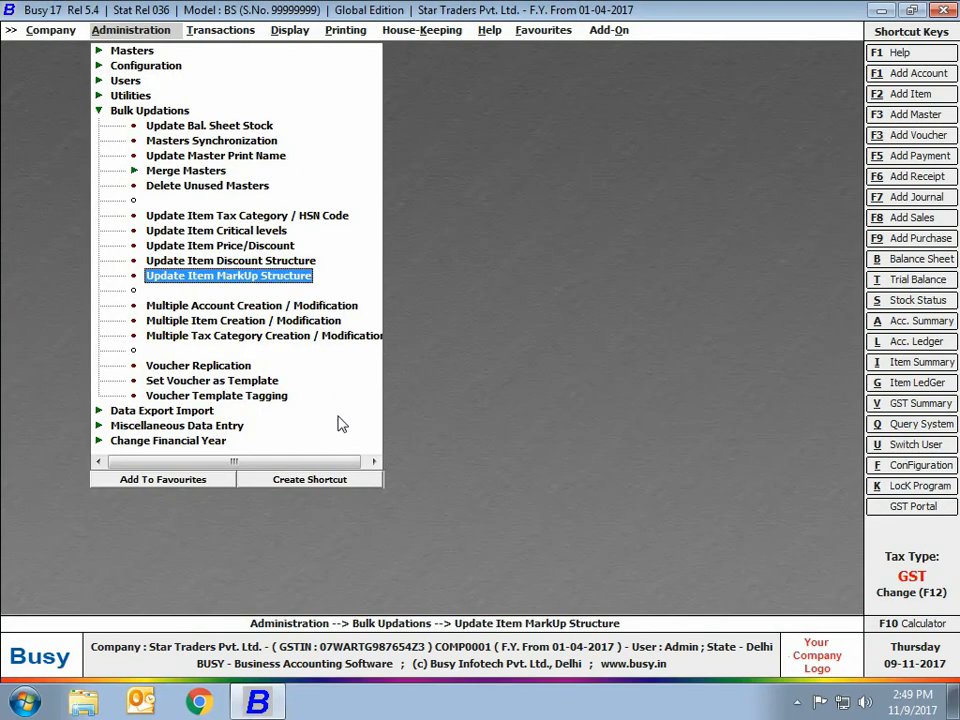
Step: Open the multiple account creation and modification form and set it to modify existing masters with Alias as key field
{"action": "double_click", "coordinate": [188, 307]}
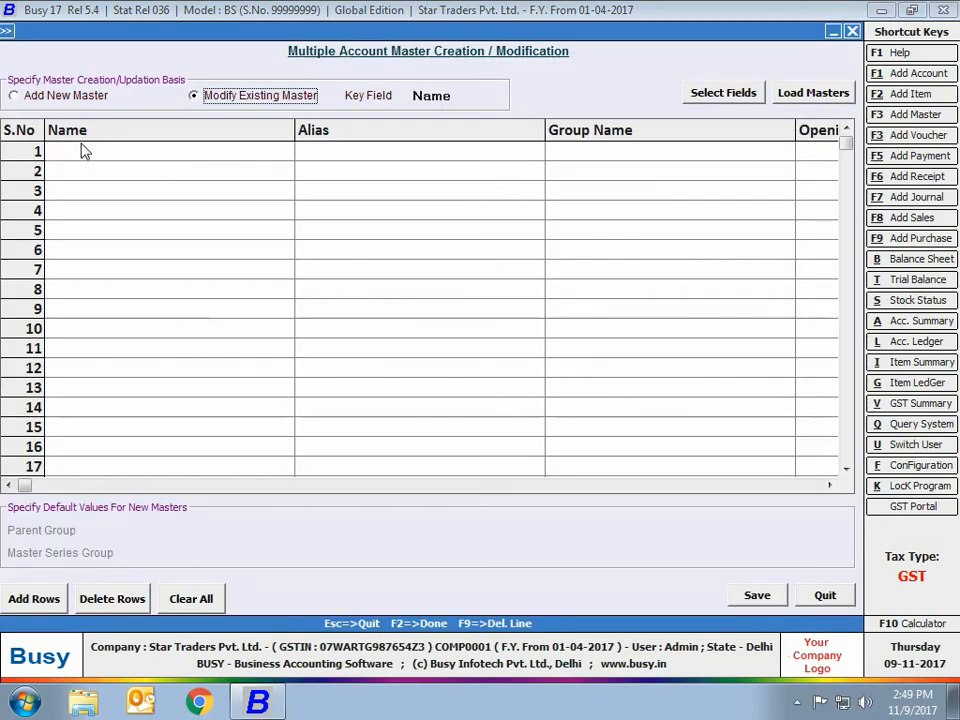
{"action": "left_click", "coordinate": [14, 98]}
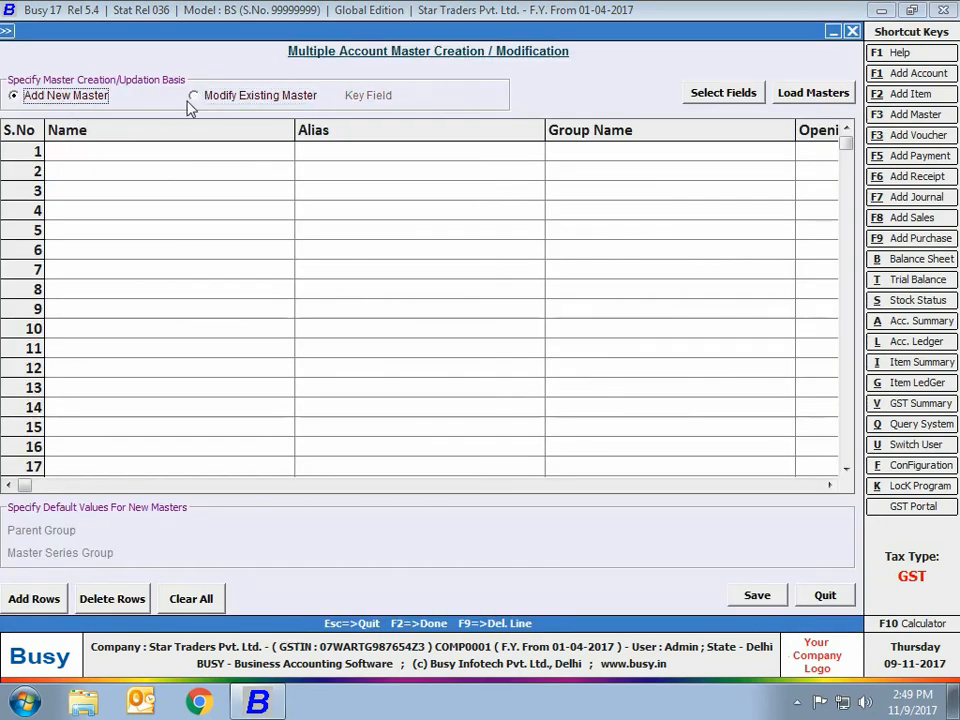
{"action": "left_click", "coordinate": [265, 99]}
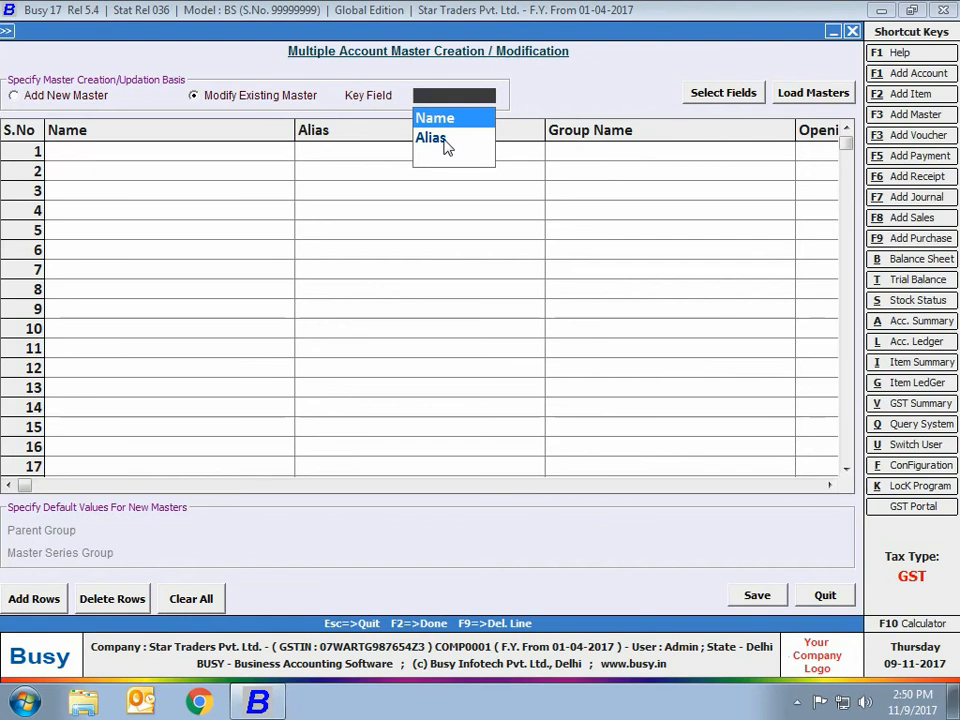
{"action": "left_click", "coordinate": [446, 146]}
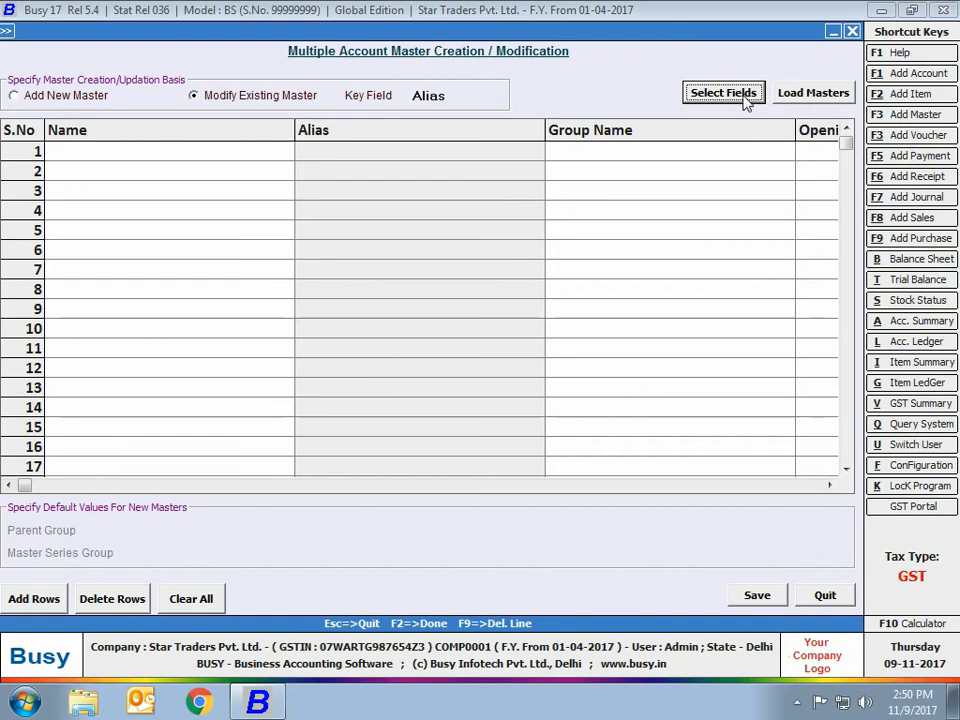
Step: Load all accounts of the Sundry Debtors group into the account modification grid
{"action": "left_click", "coordinate": [791, 96]}
{"action": "left_click", "coordinate": [62, 112]}
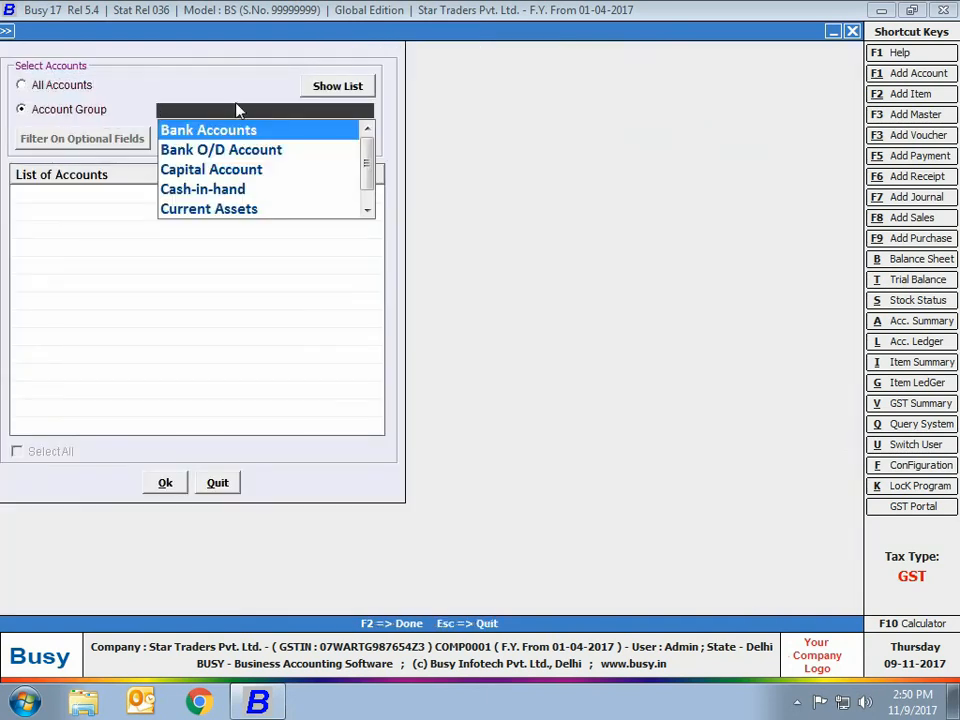
{"action": "type", "text": "sun"}
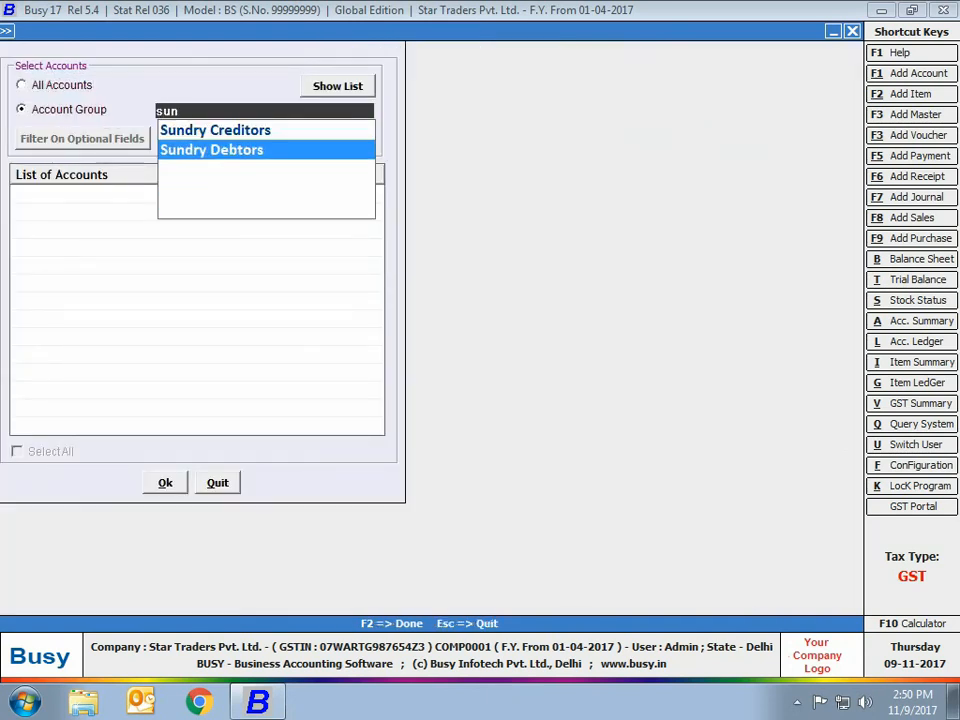
{"action": "left_click", "coordinate": [262, 149]}
{"action": "left_click", "coordinate": [332, 90]}
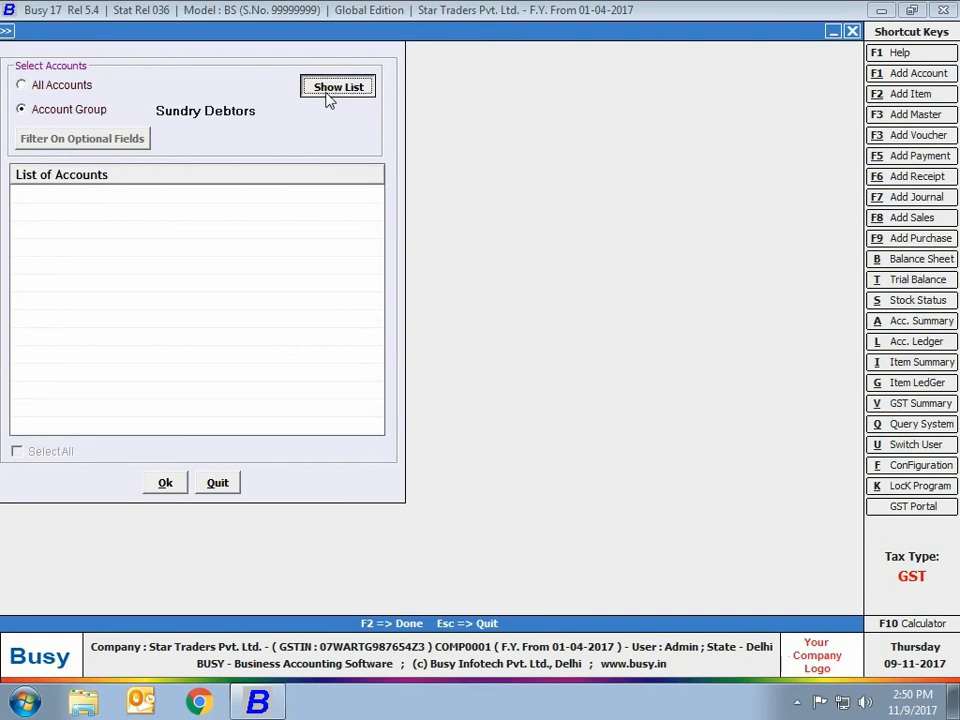
{"action": "left_click", "coordinate": [71, 456]}
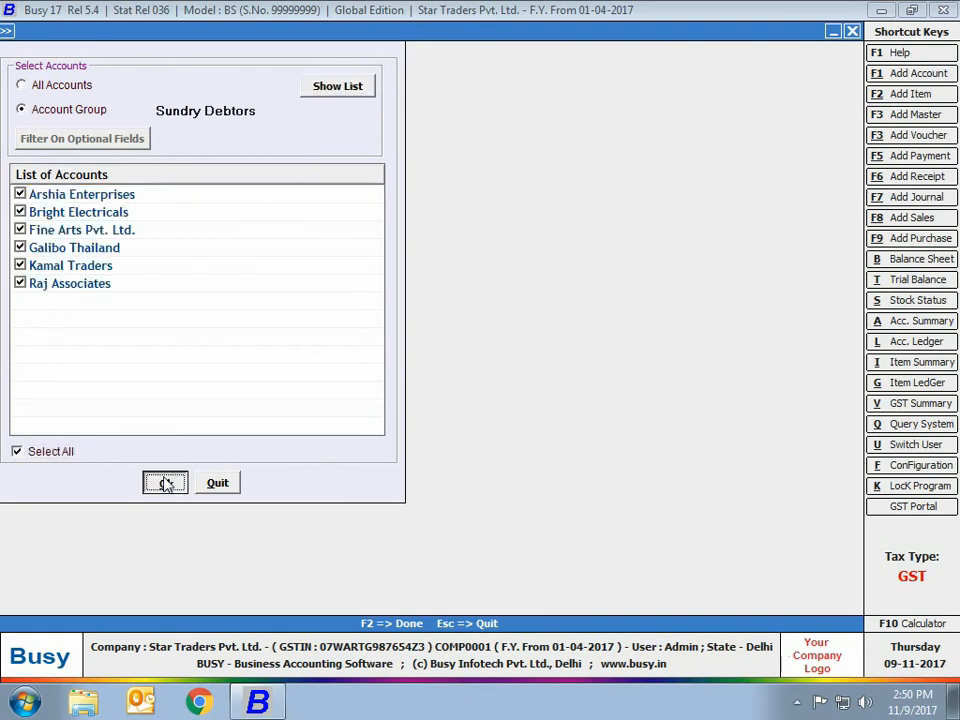
{"action": "left_click", "coordinate": [166, 484]}
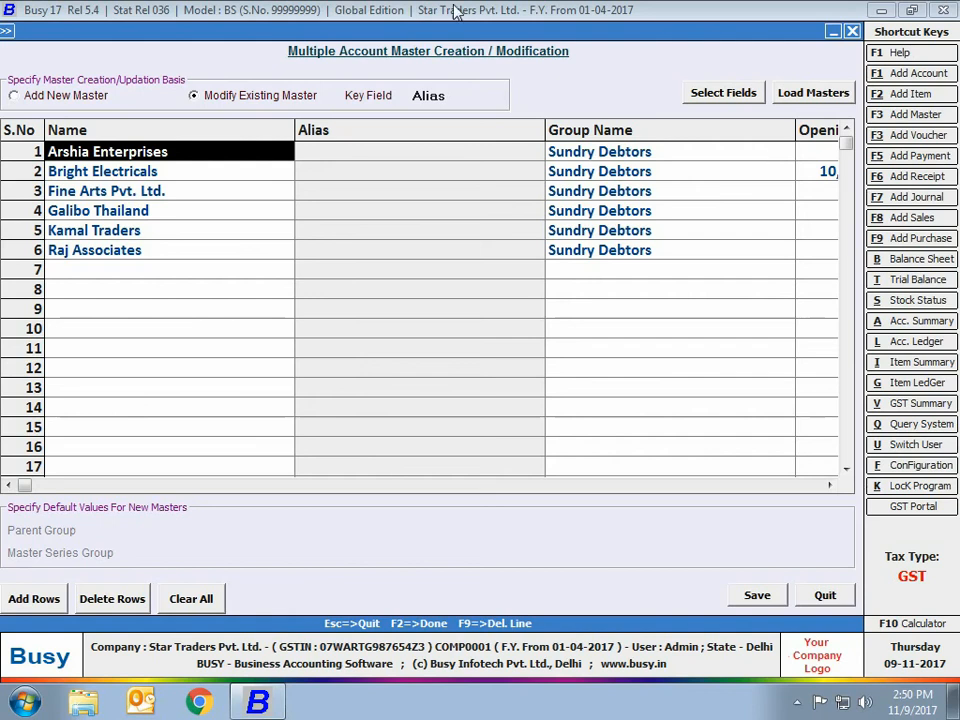
Step: Enter a mobile number for Fine Arts Pvt. Ltd. in the account grid and quit without saving
{"action": "left_click", "coordinate": [182, 232]}
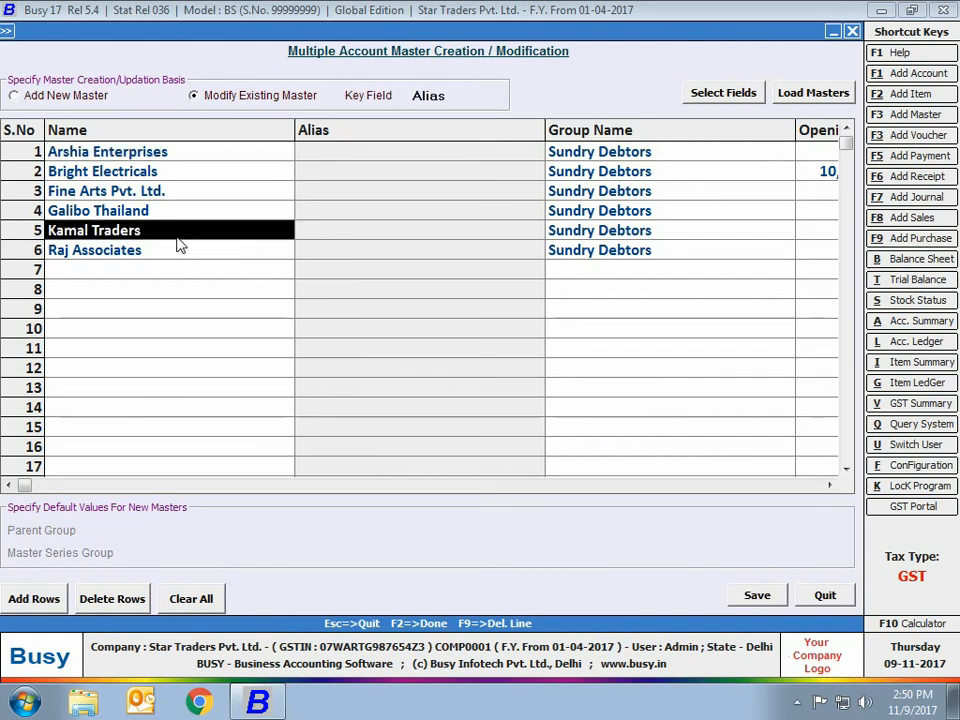
{"action": "left_click", "coordinate": [182, 193]}
{"action": "left_click_drag", "start_coordinate": [167, 189], "coordinate": [653, 190]}
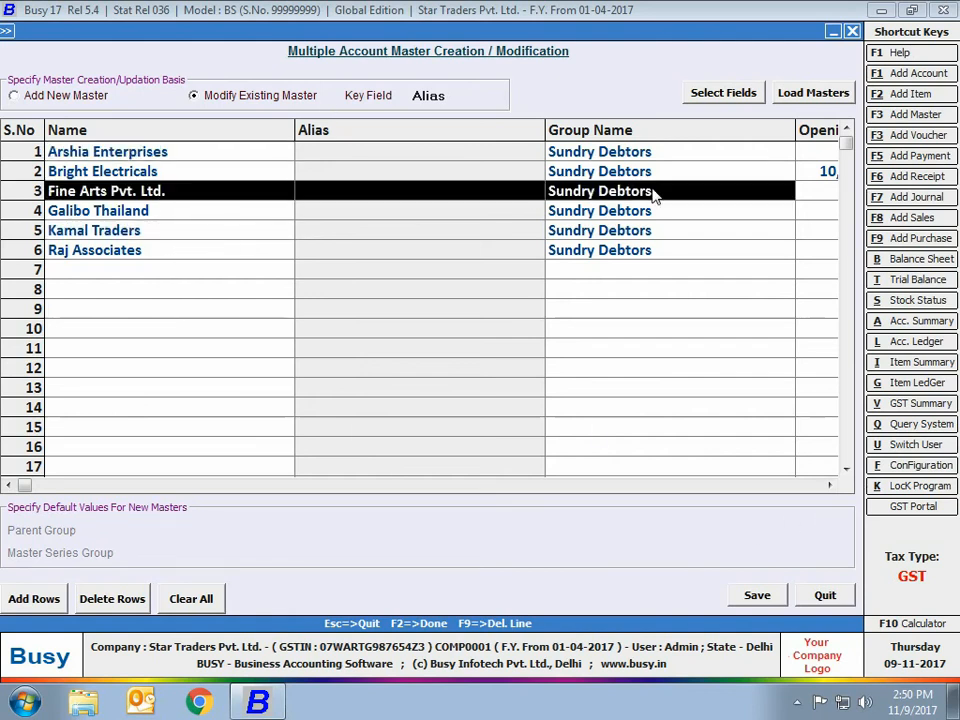
{"action": "left_click", "coordinate": [830, 485]}
{"action": "left_click", "coordinate": [830, 485]}
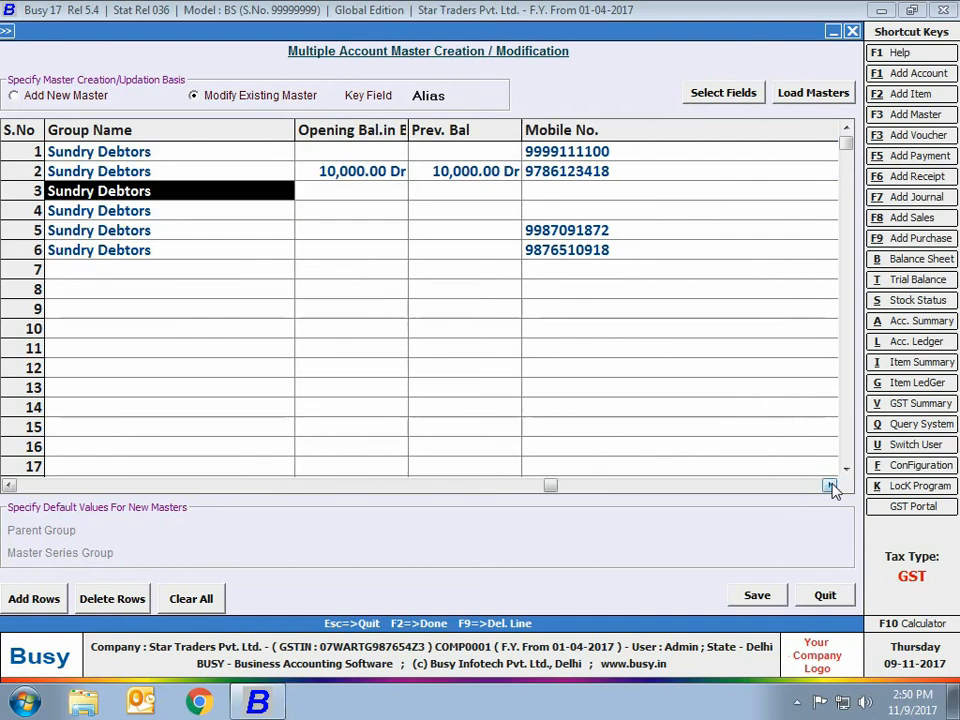
{"action": "left_click", "coordinate": [556, 200]}
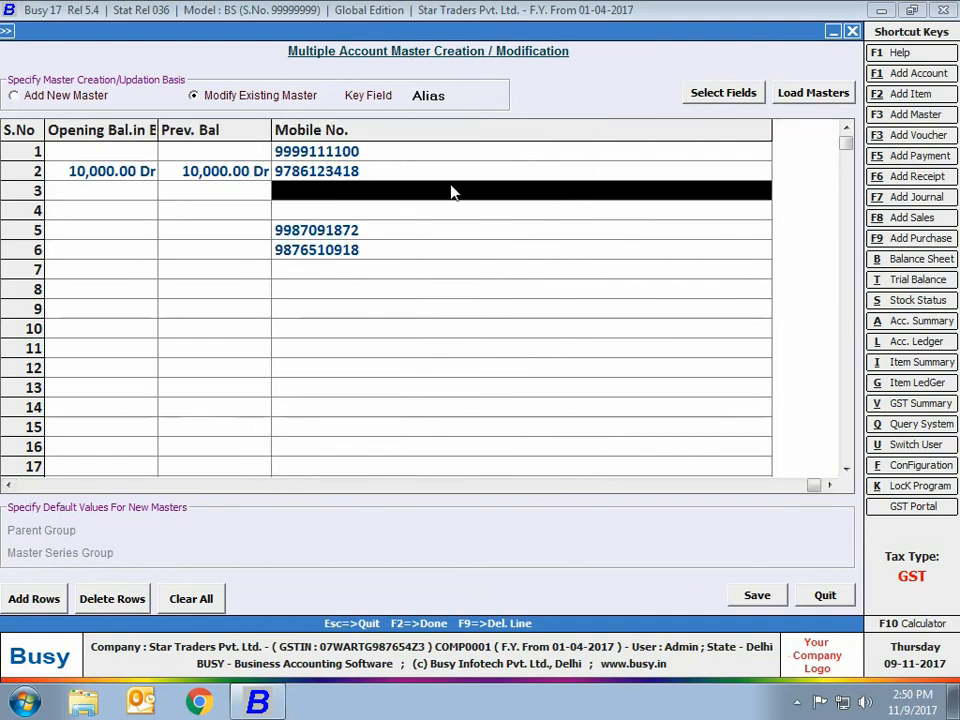
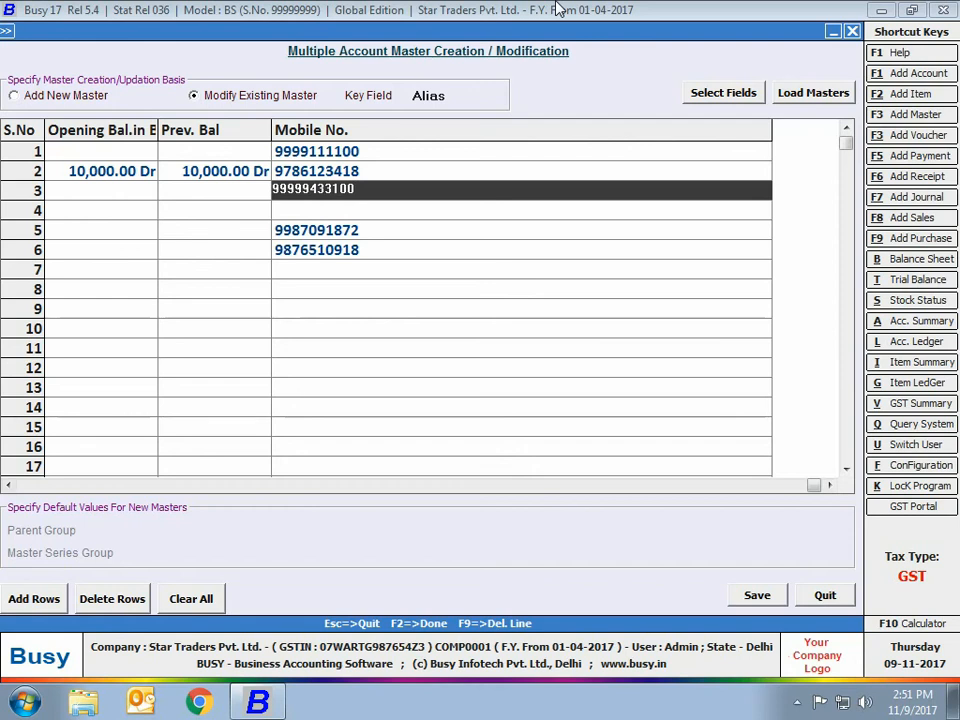
{"action": "left_click", "coordinate": [825, 600]}
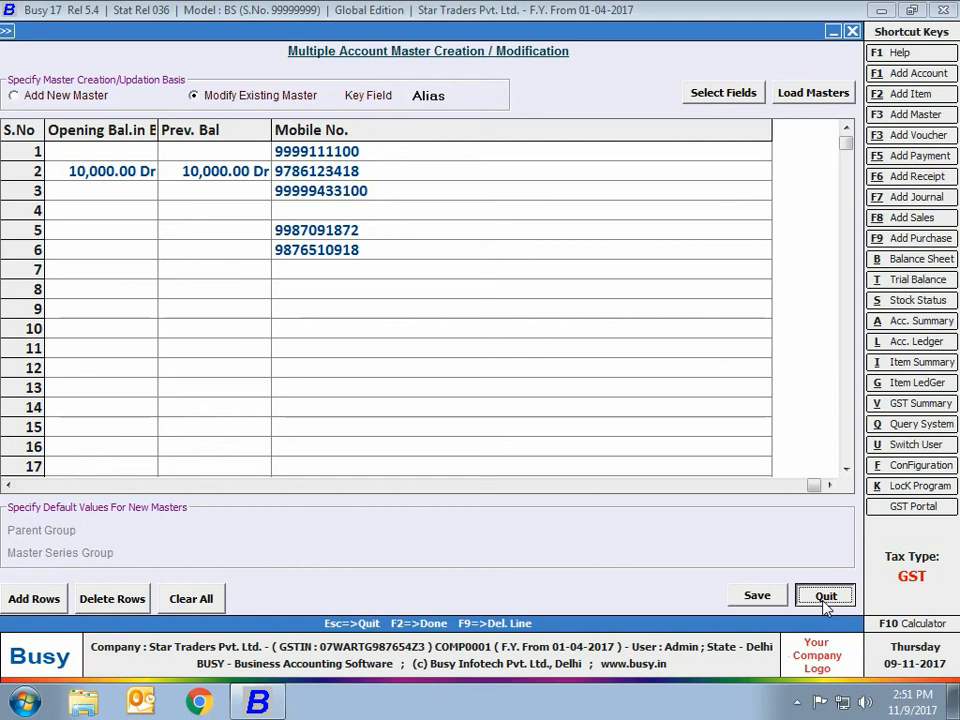
{"action": "left_click", "coordinate": [825, 600]}
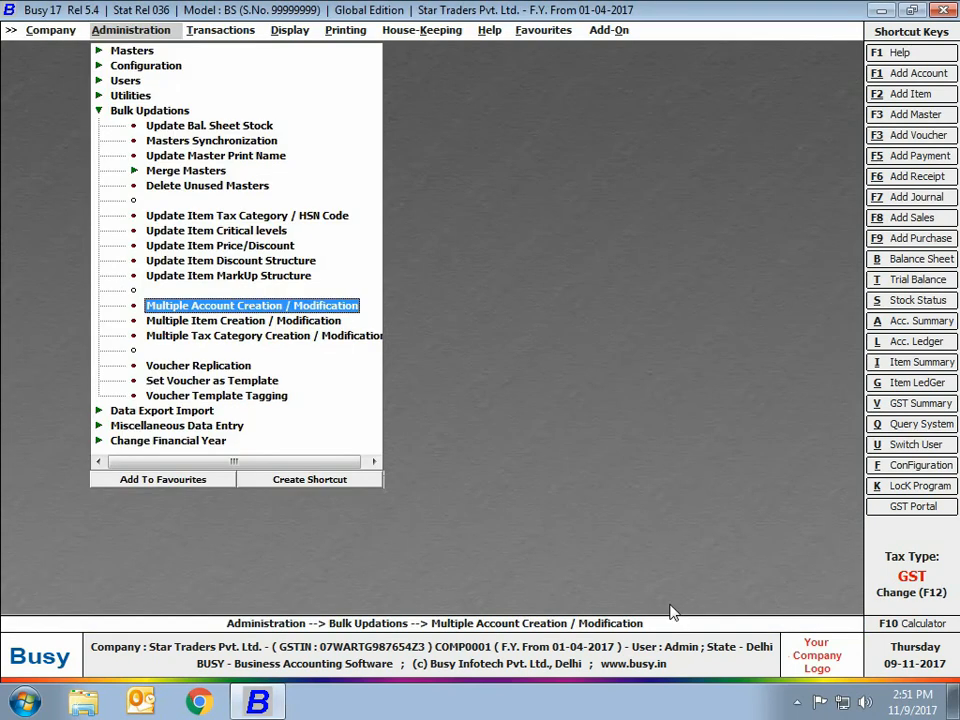
Step: Open the multiple item creation and modification form and load all existing items with Name as key field
{"action": "left_click", "coordinate": [212, 318]}
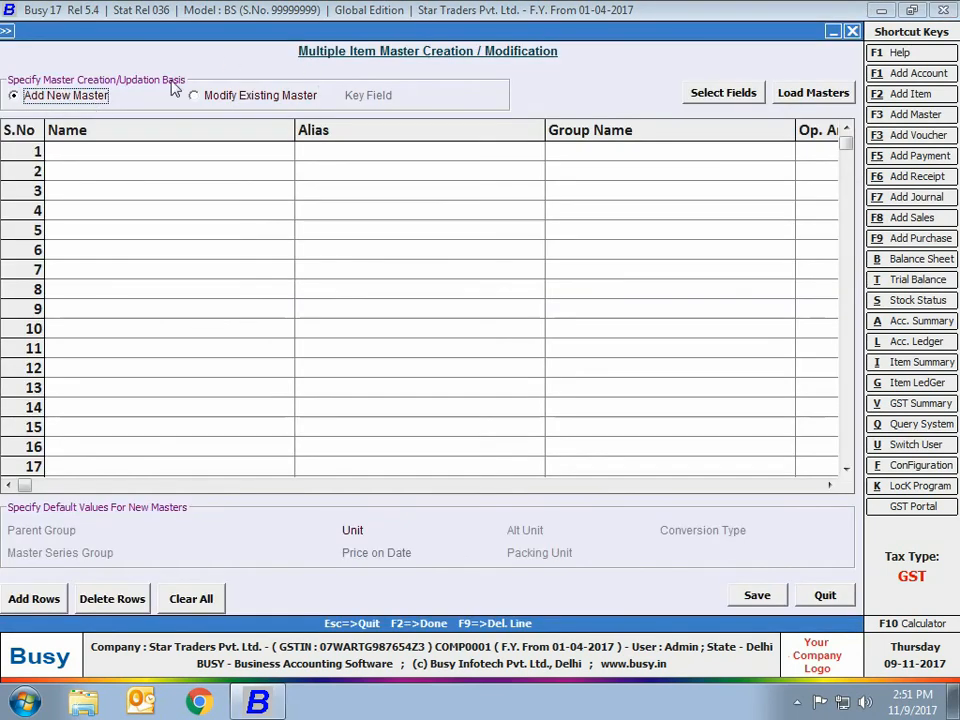
{"action": "left_click", "coordinate": [199, 101]}
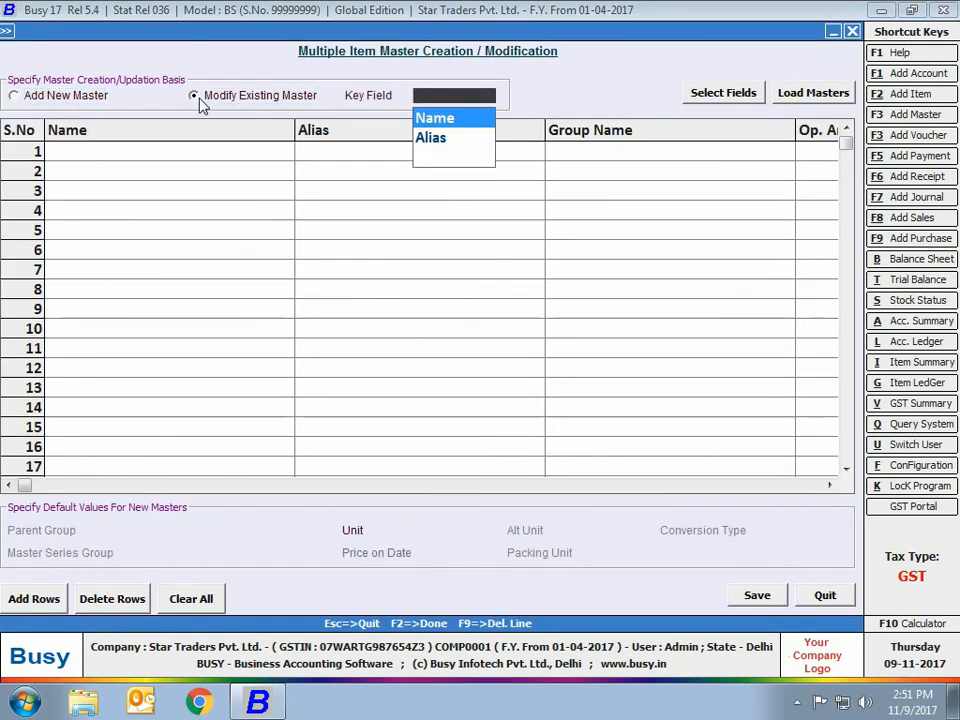
{"action": "left_click", "coordinate": [434, 120]}
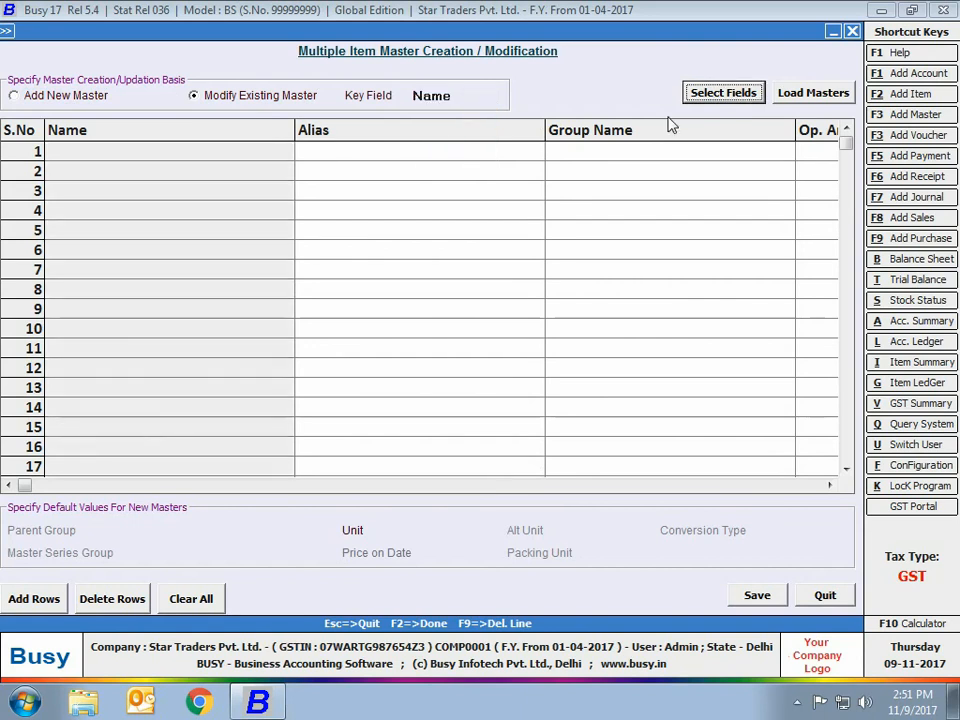
{"action": "left_click", "coordinate": [807, 100]}
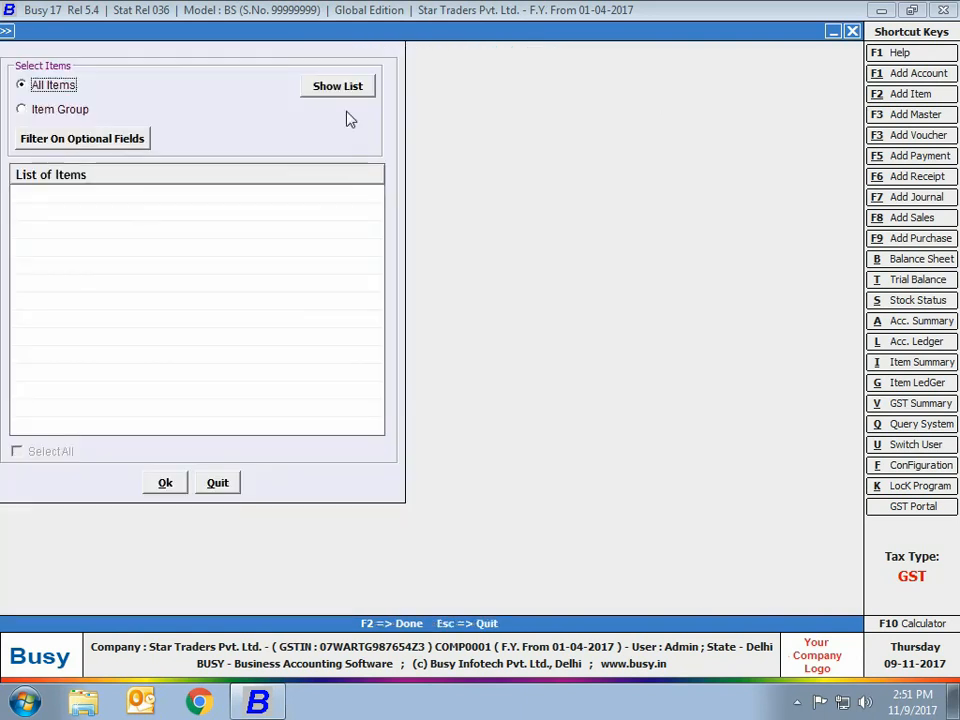
{"action": "left_click", "coordinate": [338, 86]}
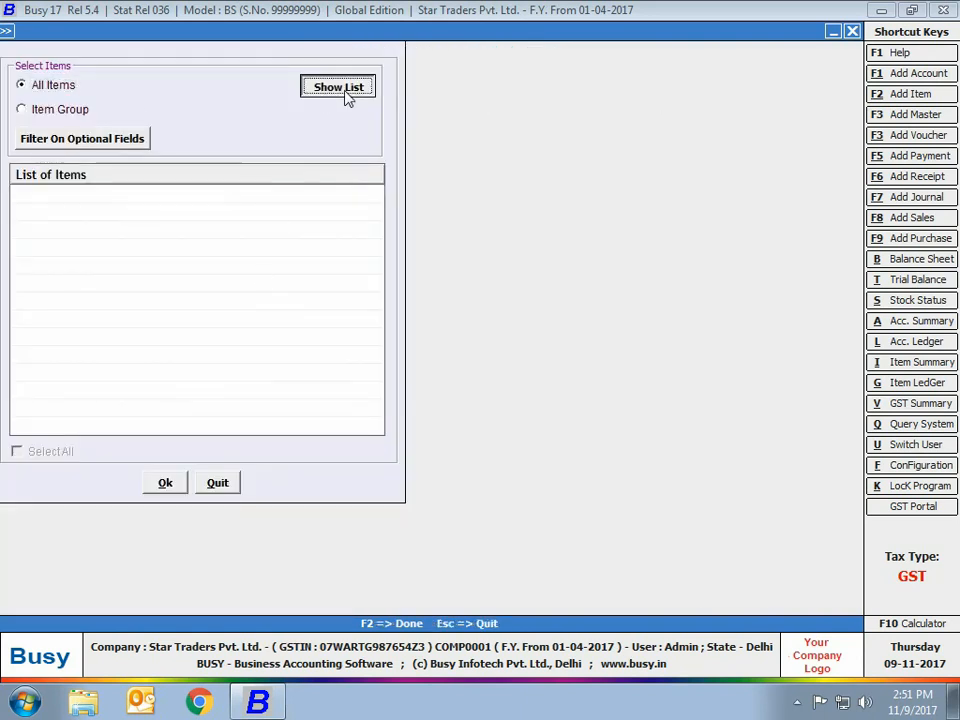
{"action": "left_click", "coordinate": [60, 458]}
{"action": "left_click", "coordinate": [165, 483]}
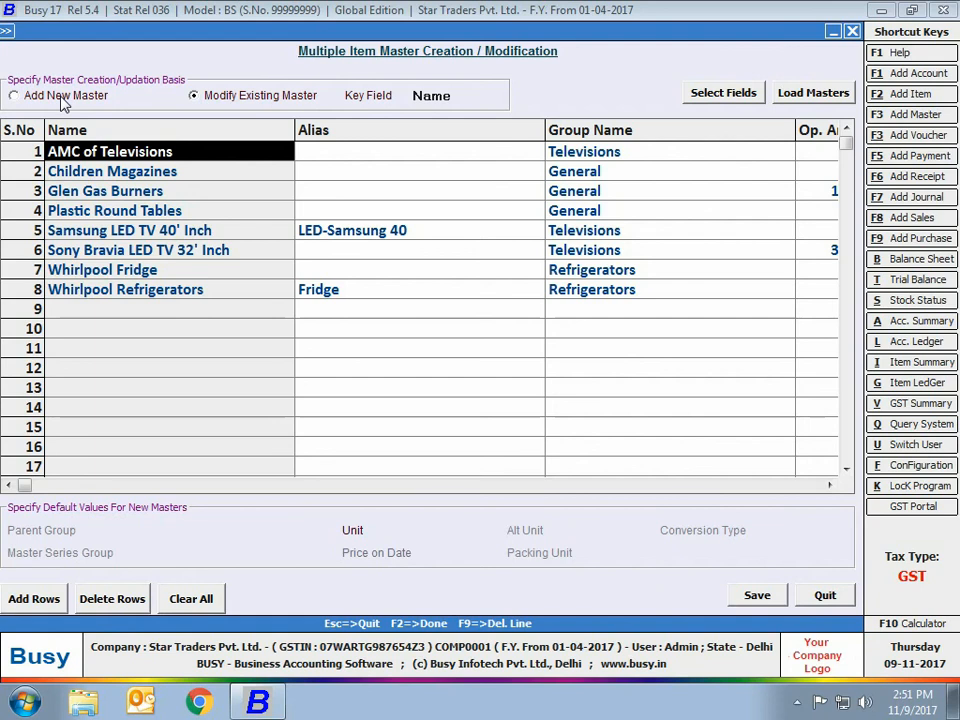
Step: Switch the item grid to adding new masters and enter LG LED 32' inch in the Televisions group
{"action": "left_click", "coordinate": [60, 99]}
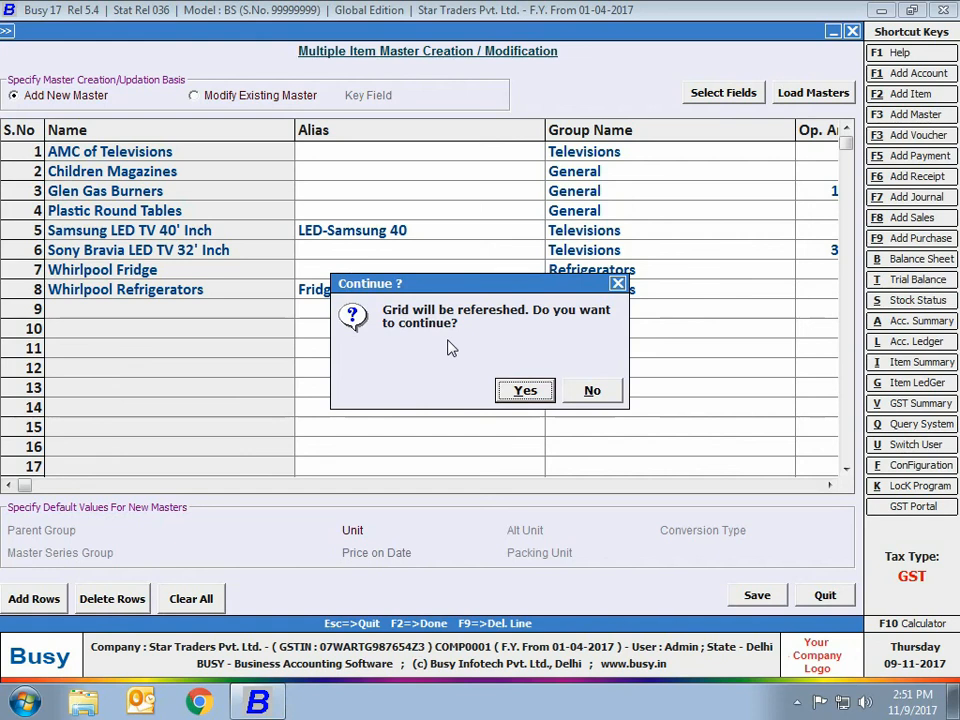
{"action": "left_click", "coordinate": [522, 392]}
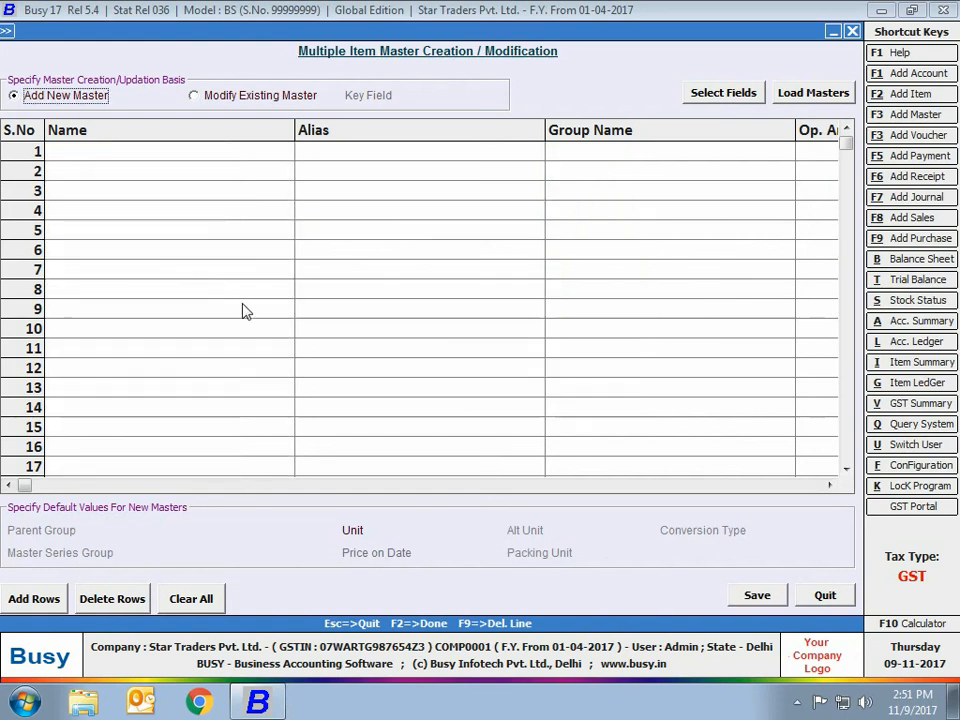
{"action": "type", "text": "LG LED 32' inch"}
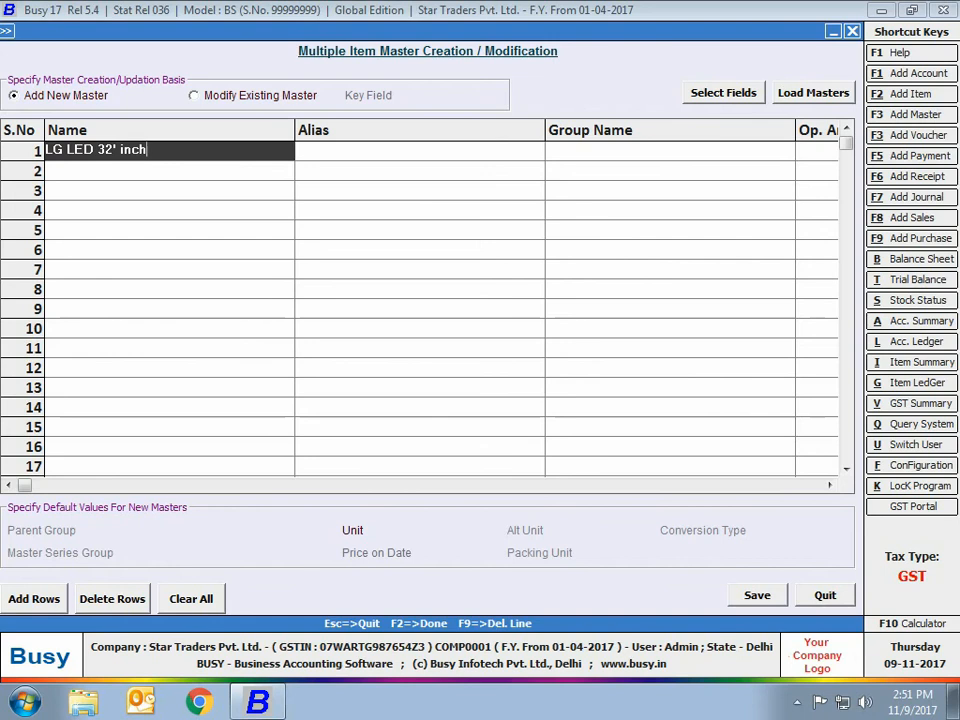
{"action": "key", "text": "Return"}
{"action": "key", "text": "Return"}
{"action": "type", "text": "t"}
{"action": "key", "text": "Return"}
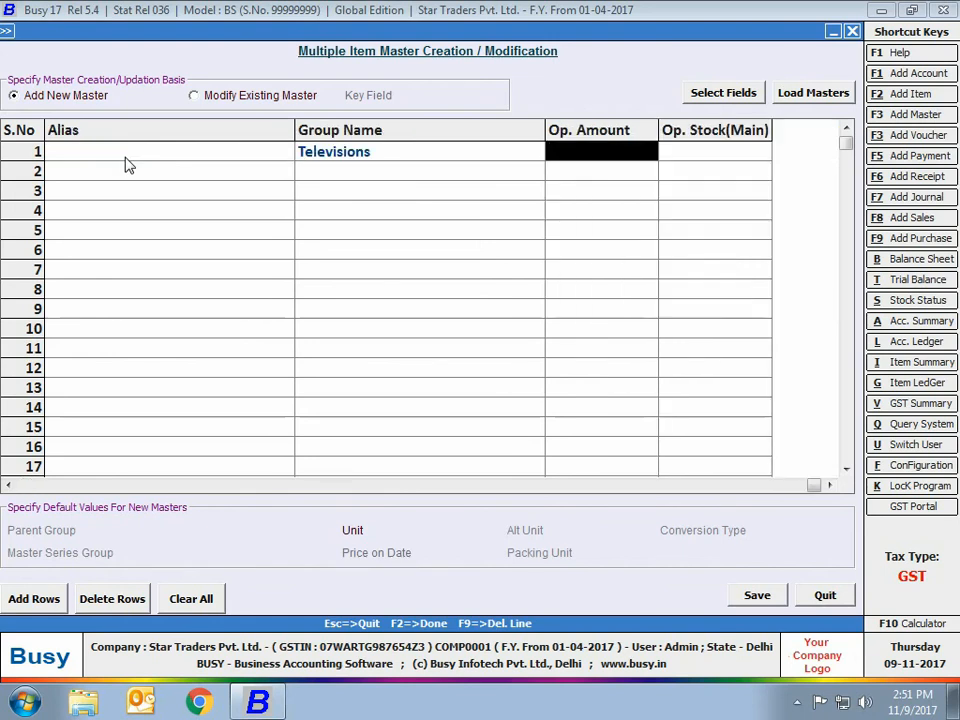
{"action": "key", "text": "Return"}
{"action": "key", "text": "Return"}
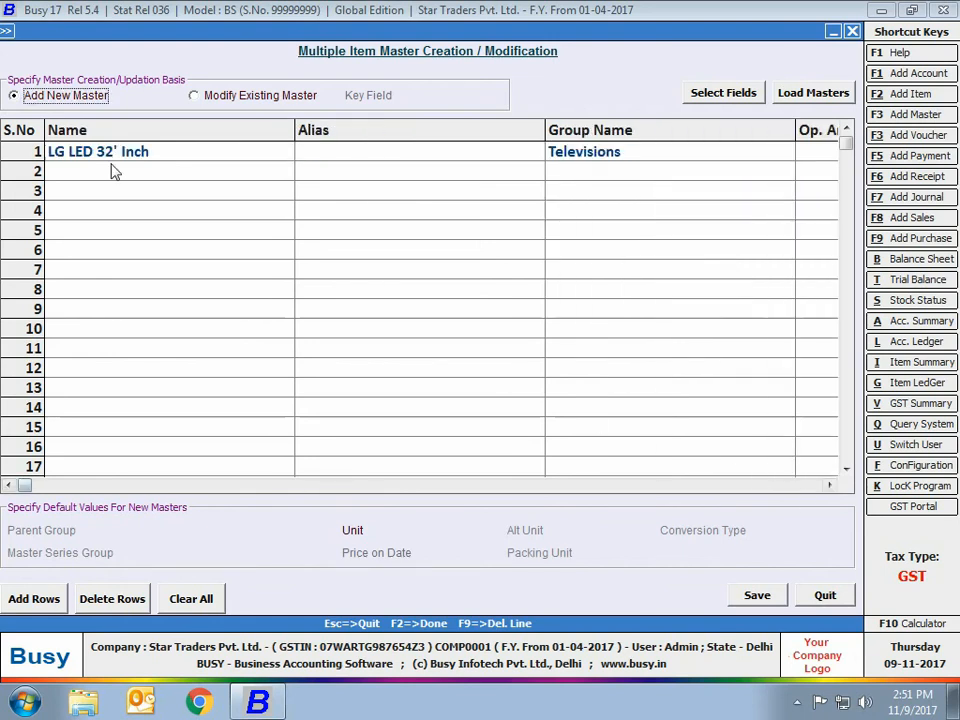
Step: Enter a second new item, LG LED 40'' inch, in the Televisions group and quit the form without saving
{"action": "left_click", "coordinate": [111, 171]}
{"action": "type", "text": "LG LED 40' inc"}
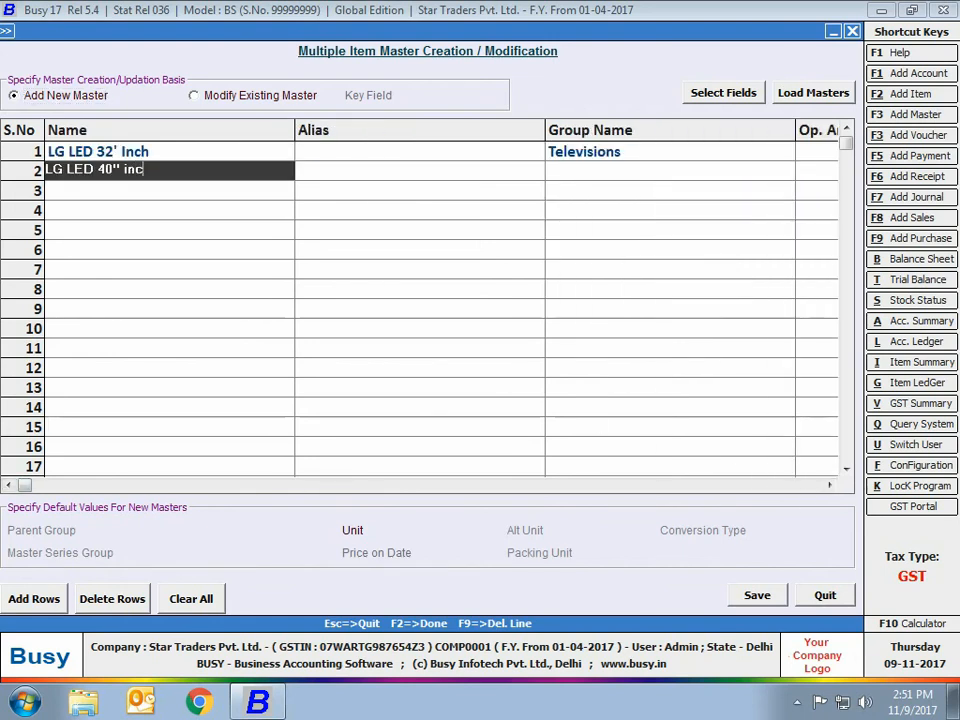
{"action": "type", "text": "h"}
{"action": "key", "text": "Return"}
{"action": "key", "text": "Return"}
{"action": "key", "text": "Return"}
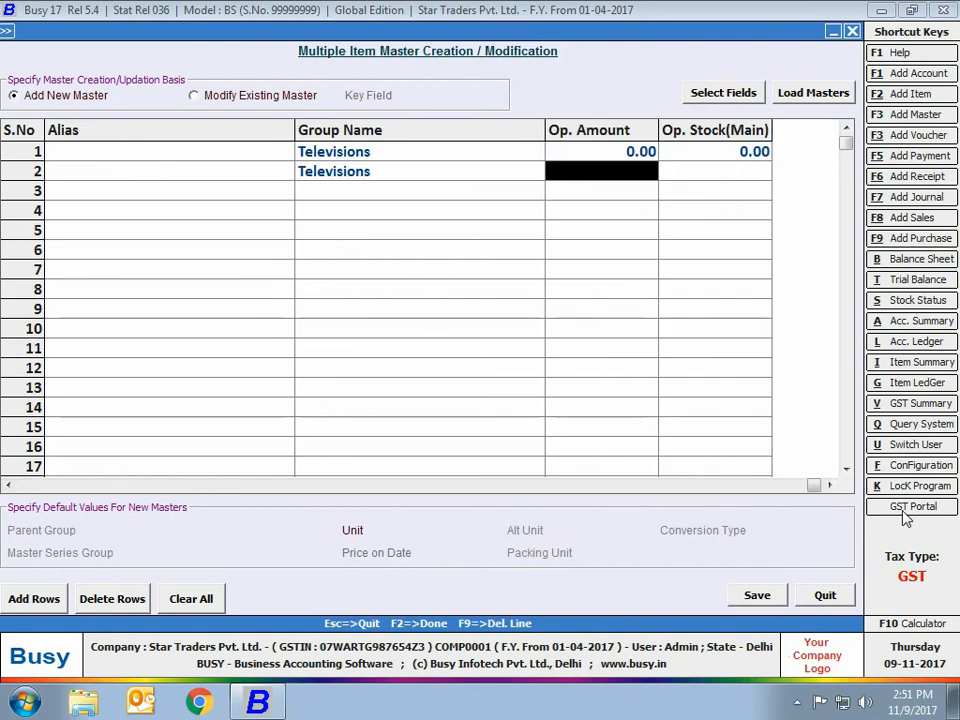
{"action": "left_click_drag", "start_coordinate": [808, 486], "coordinate": [18, 420]}
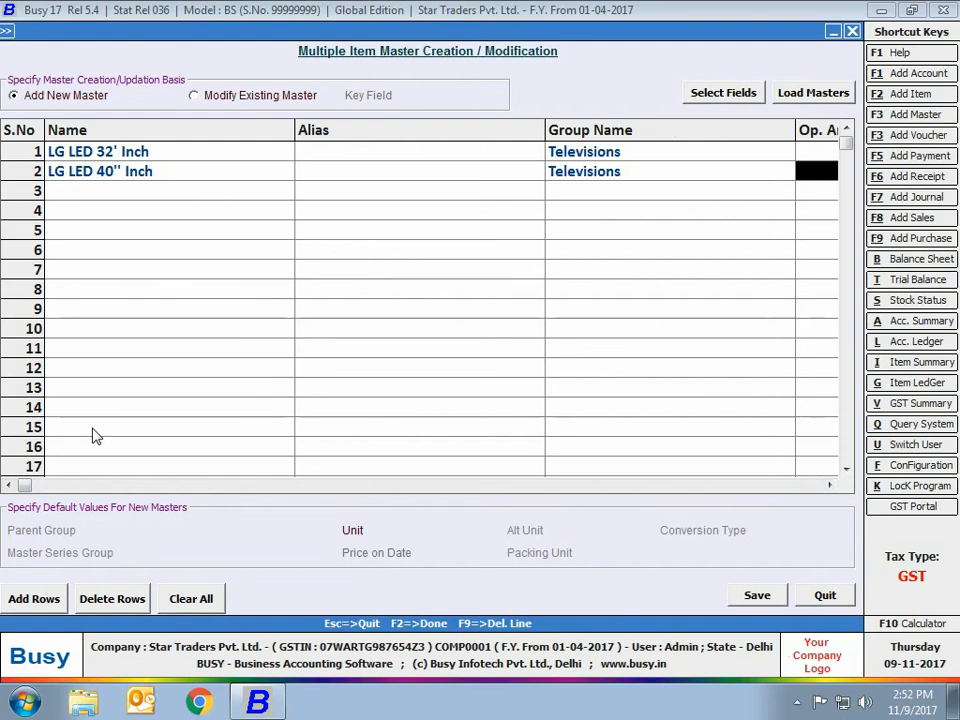
{"action": "key", "text": "Escape"}
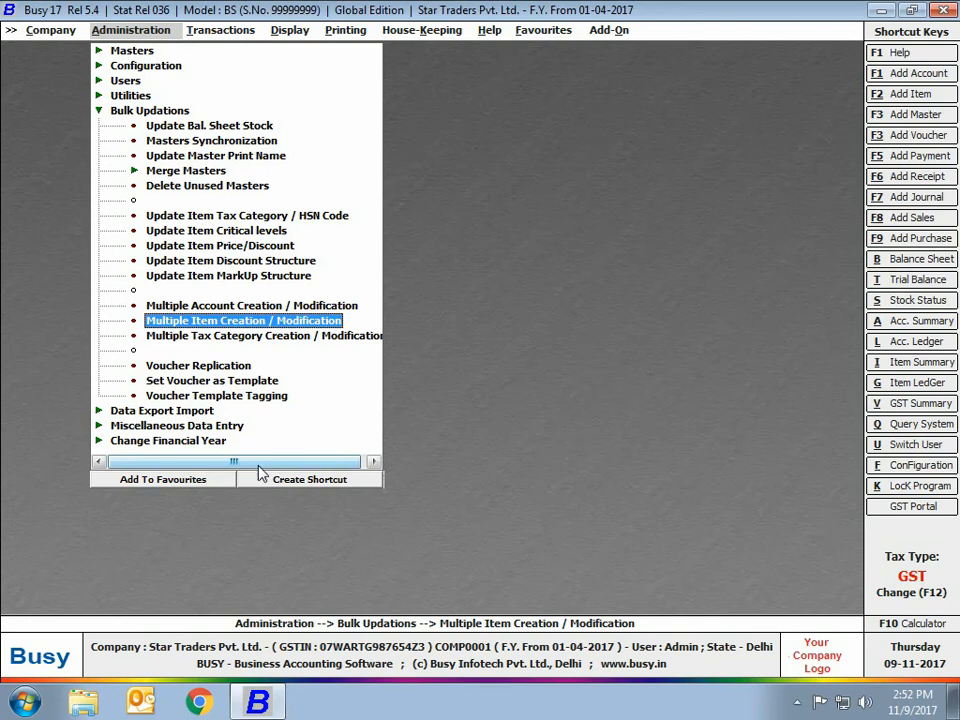
Step: Open the multiple tax category form in modify mode and load all existing tax categories
{"action": "left_click", "coordinate": [206, 336]}
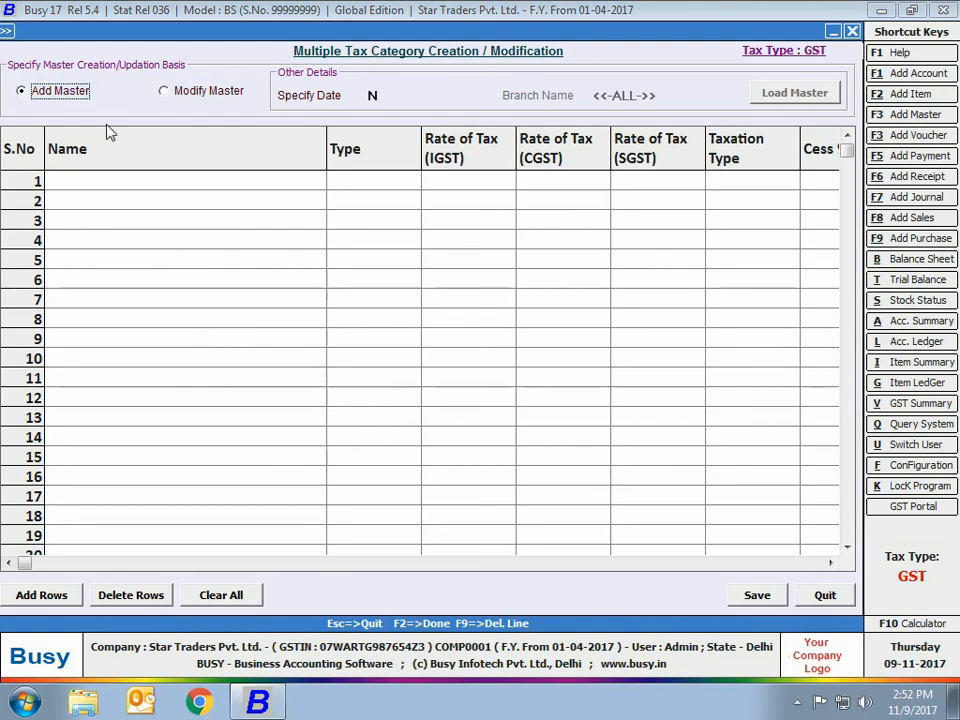
{"action": "left_click", "coordinate": [165, 90]}
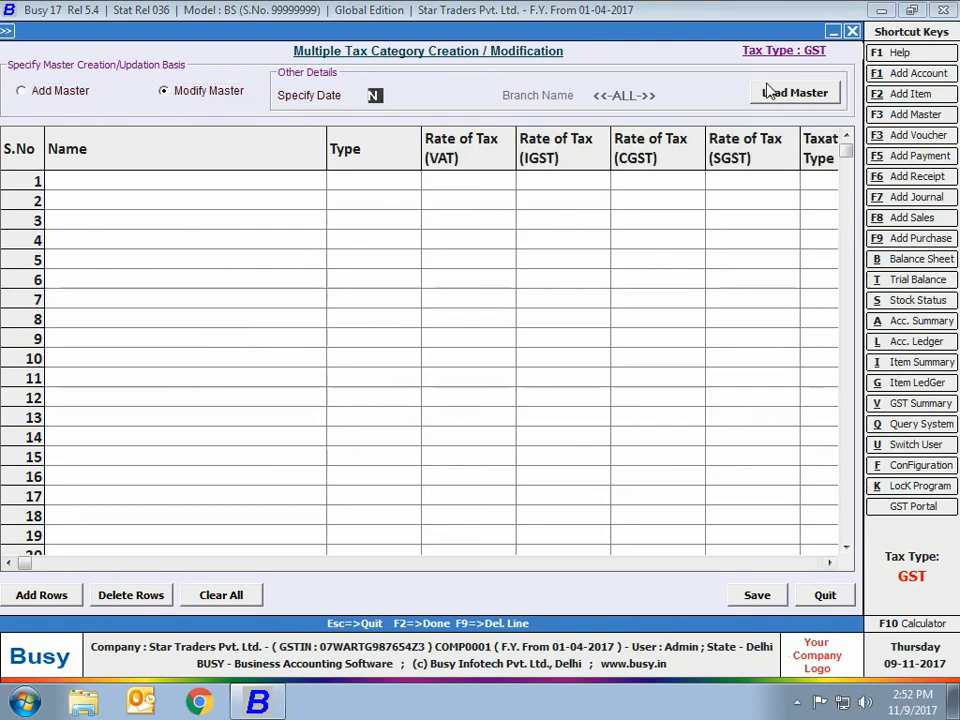
{"action": "left_click", "coordinate": [768, 93]}
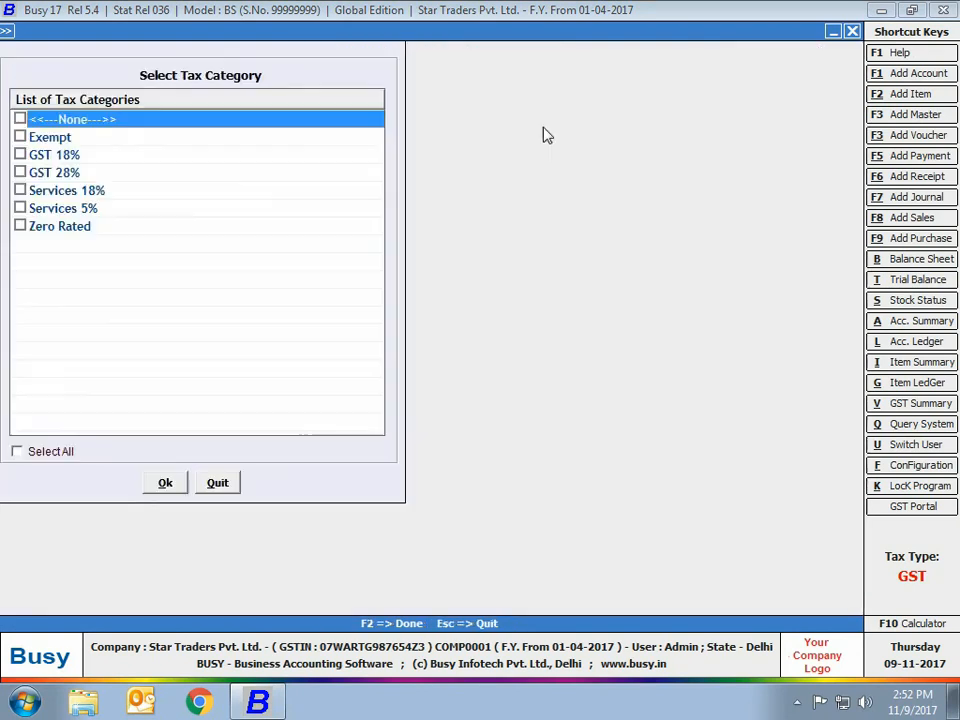
{"action": "left_click", "coordinate": [28, 453]}
{"action": "left_click", "coordinate": [160, 483]}
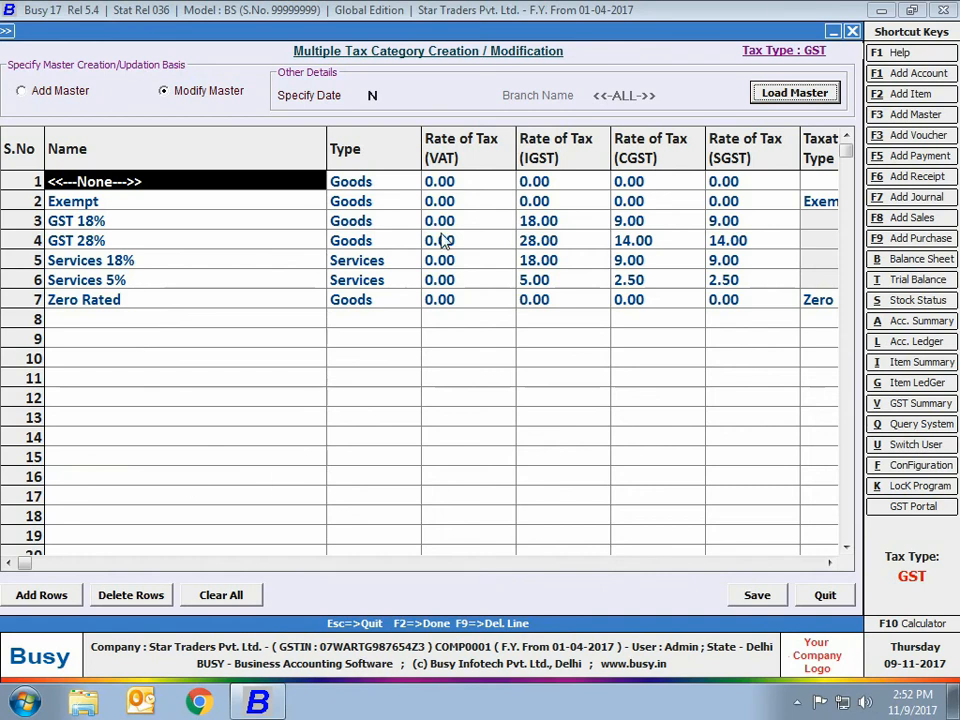
Step: Close the tax category form, open Set Voucher as Template for the Sales voucher type and list vouchers of all series
{"action": "left_click", "coordinate": [825, 595]}
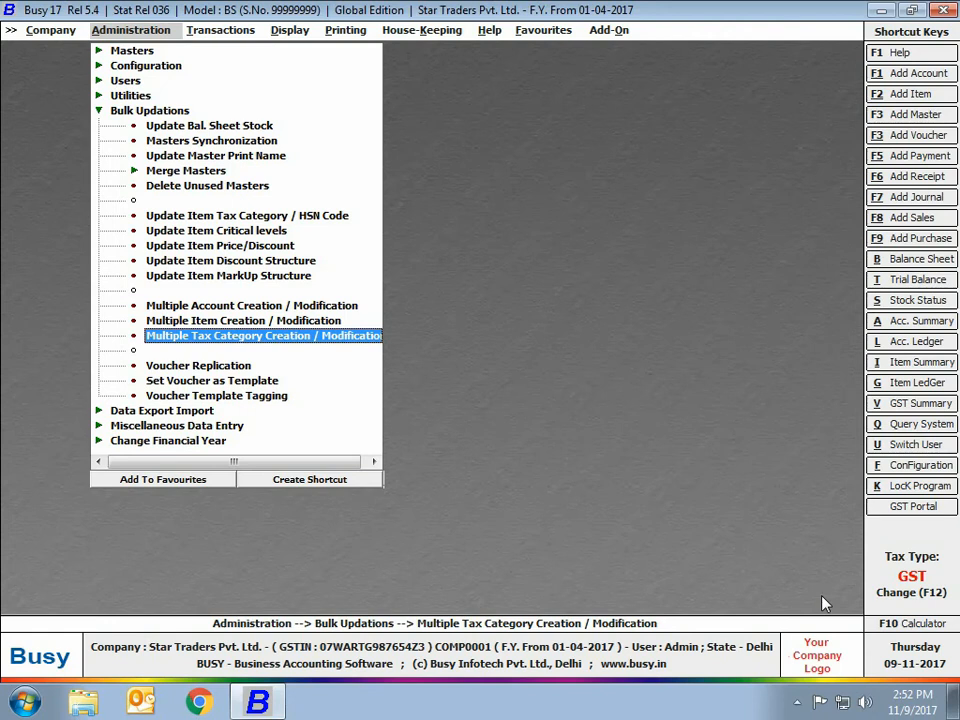
{"action": "left_click", "coordinate": [162, 366]}
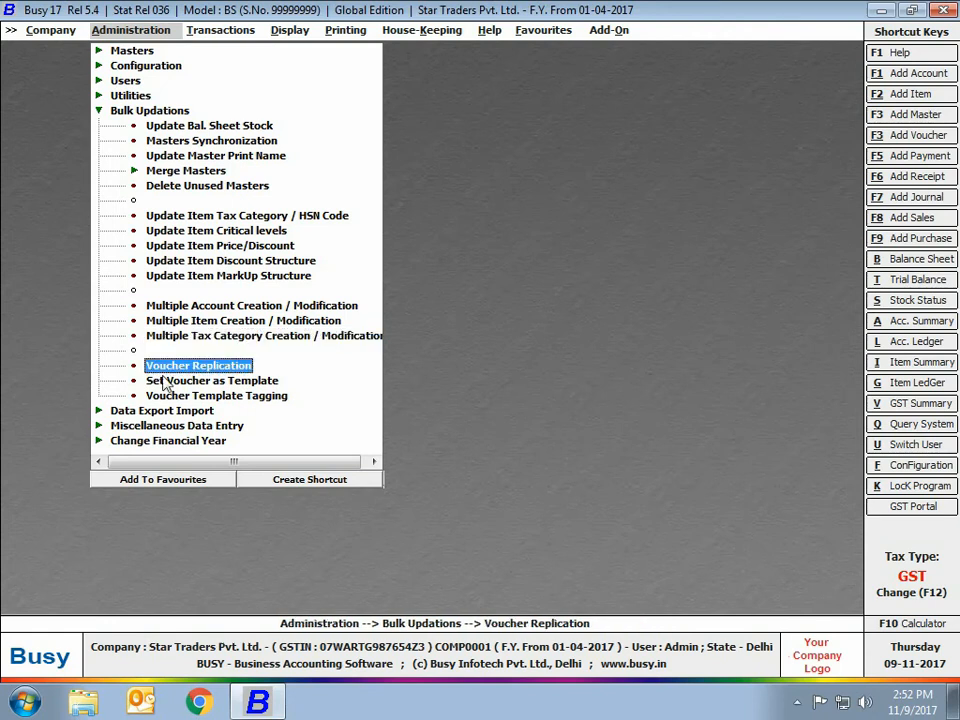
{"action": "left_click", "coordinate": [157, 381]}
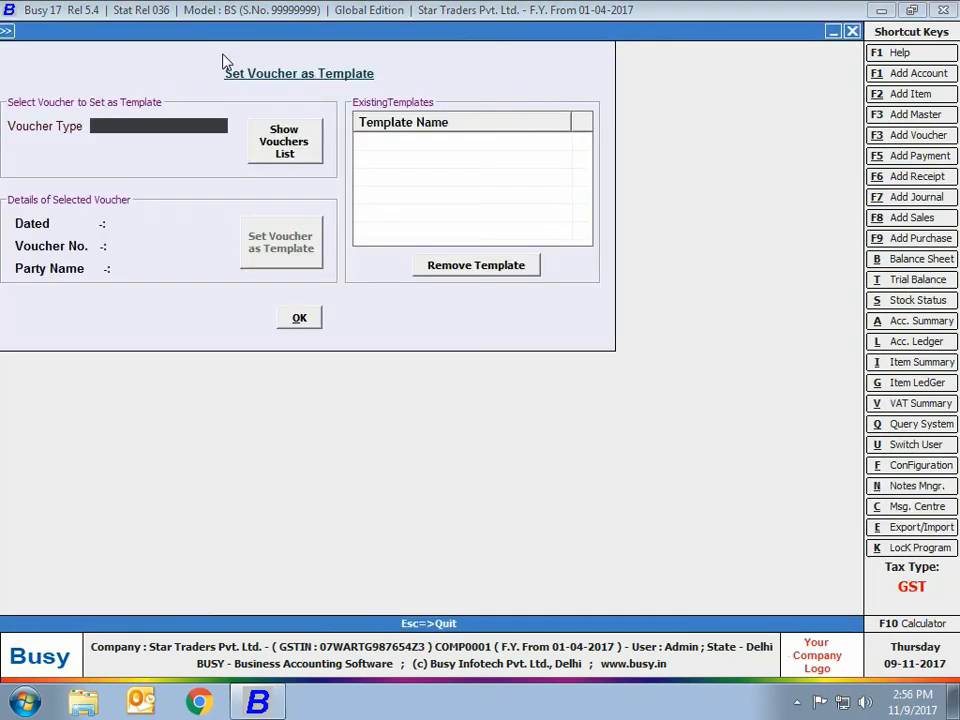
{"action": "type", "text": "sa"}
{"action": "key", "text": "Return"}
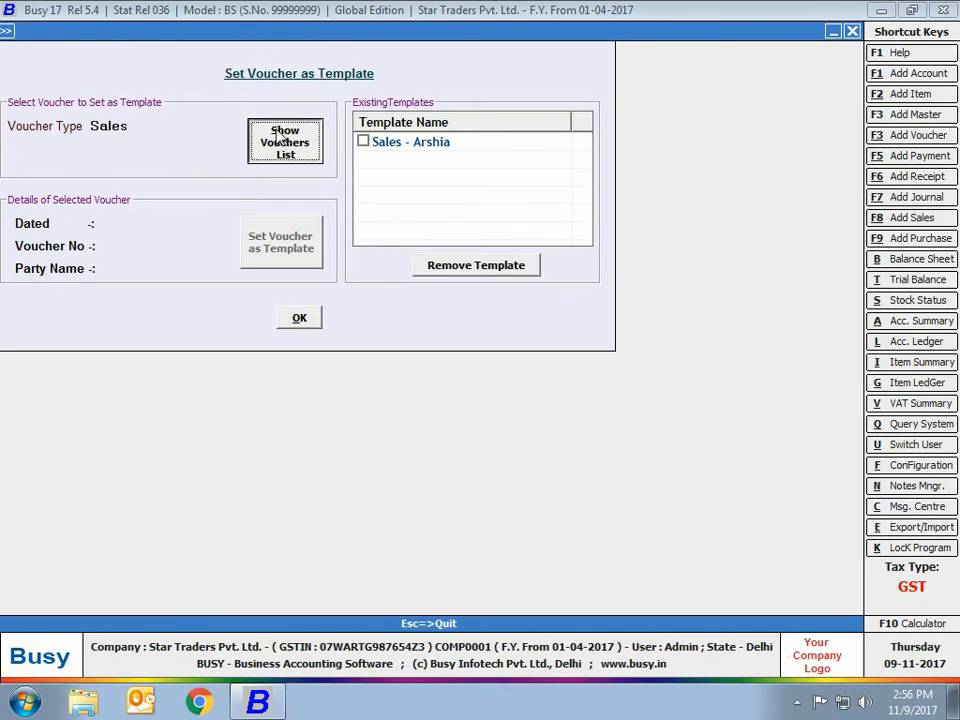
{"action": "key", "text": "Return"}
{"action": "left_click", "coordinate": [193, 129]}
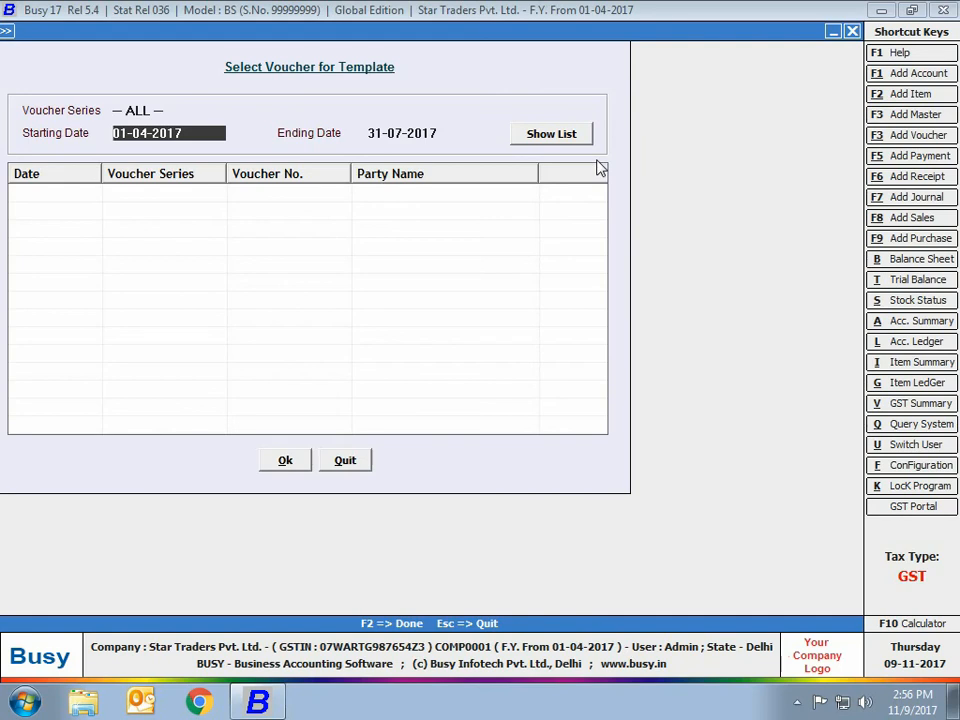
{"action": "left_click", "coordinate": [555, 134]}
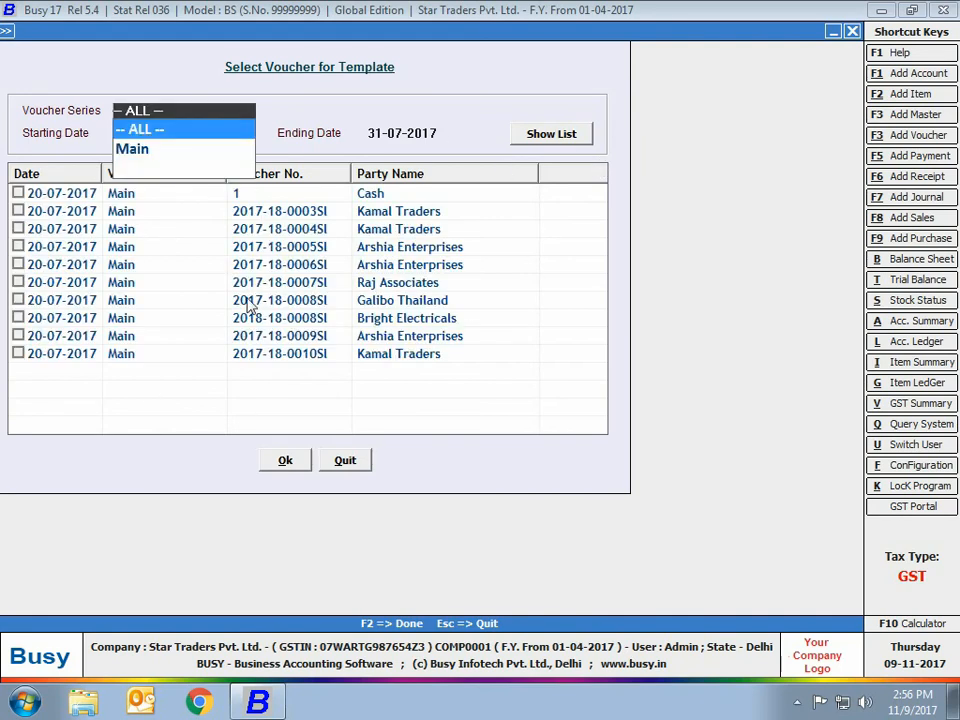
{"action": "left_click", "coordinate": [278, 320]}
{"action": "left_click", "coordinate": [18, 318]}
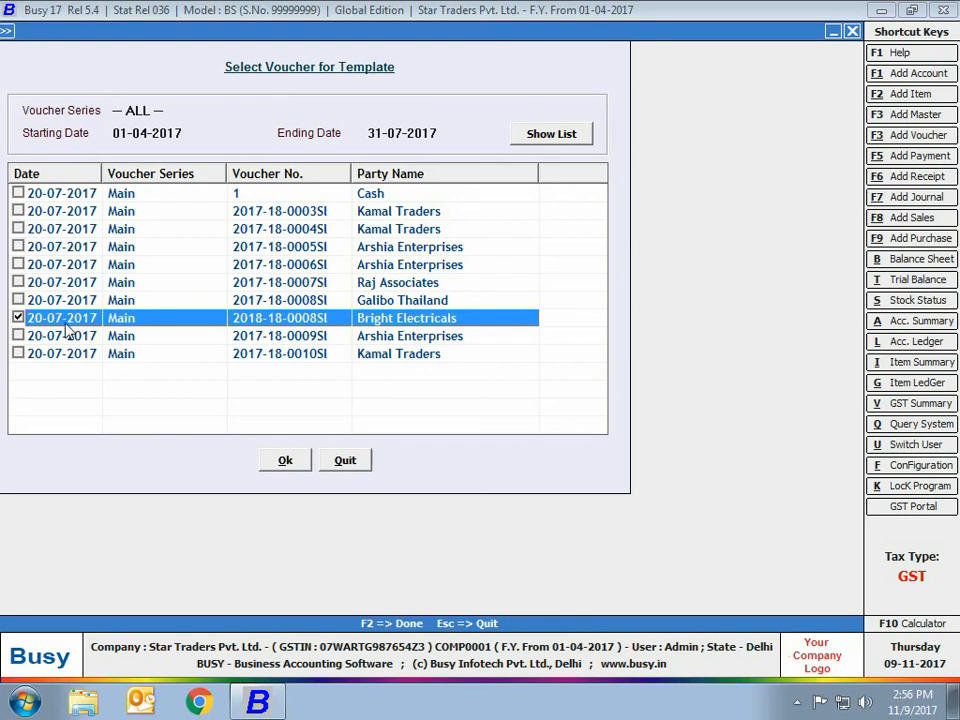
{"action": "left_click", "coordinate": [285, 460]}
{"action": "type", "text": "Sales - Bright ele"}
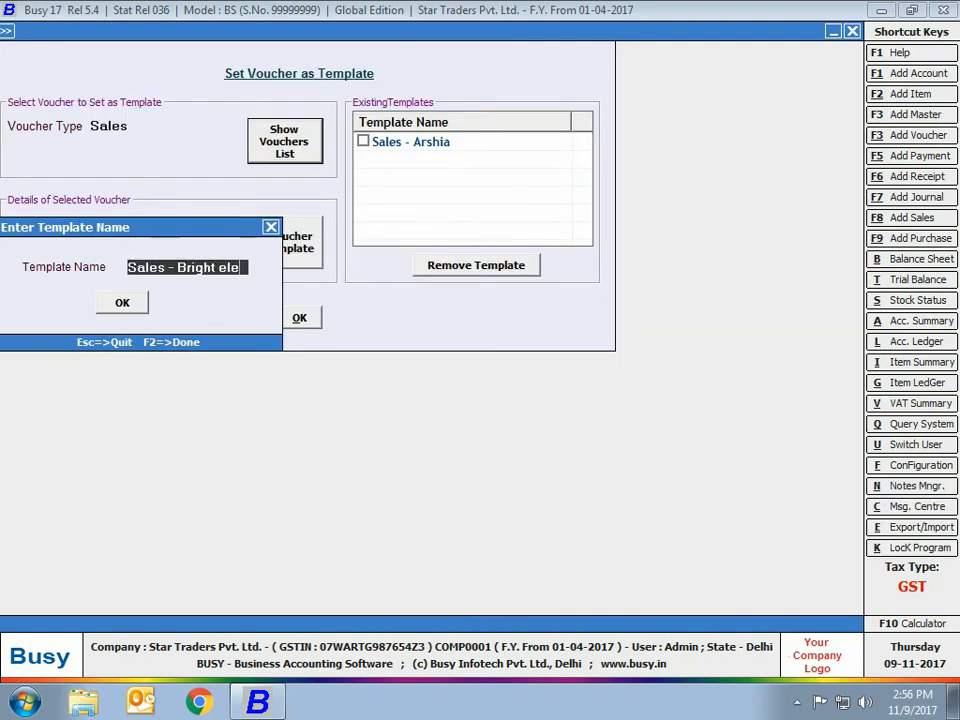
{"action": "key", "text": "BackSpace"}
{"action": "type", "text": "ec"}
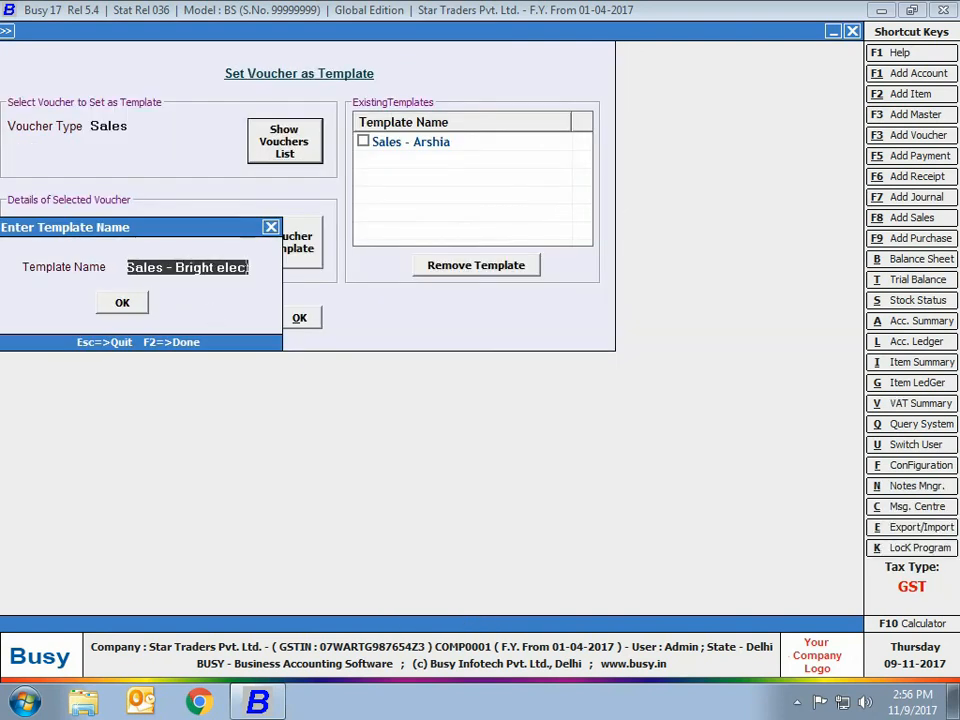
{"action": "key", "text": "Return"}
{"action": "left_click", "coordinate": [288, 320]}
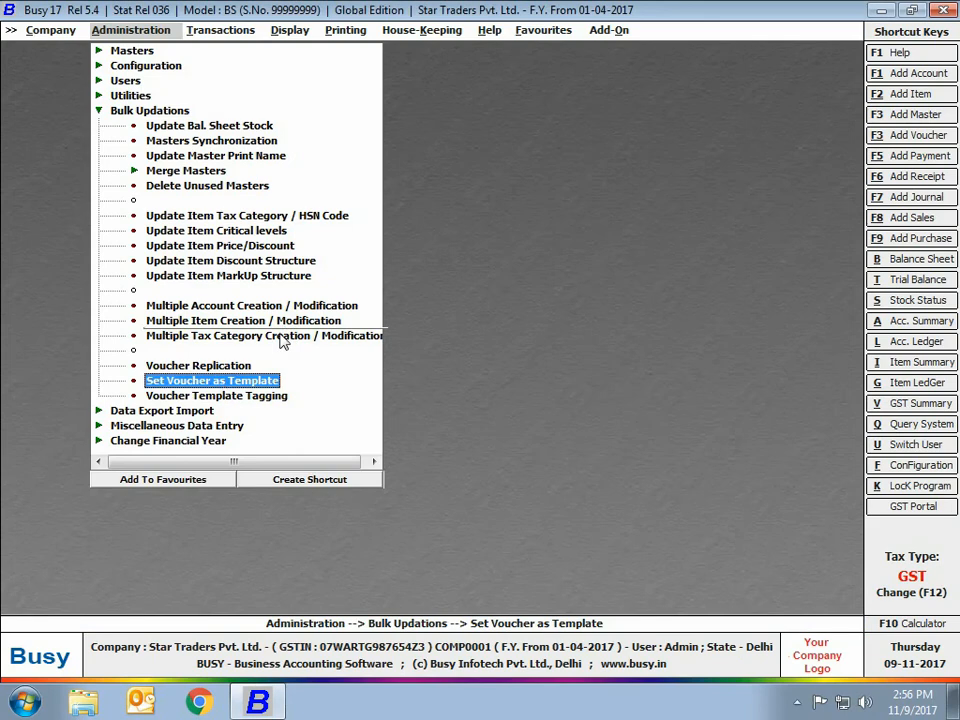
Step: Open Voucher Template Tagging and tag the Sales - Bright Elec template to the Bright Electricals account for sale vouchers
{"action": "left_click", "coordinate": [224, 397]}
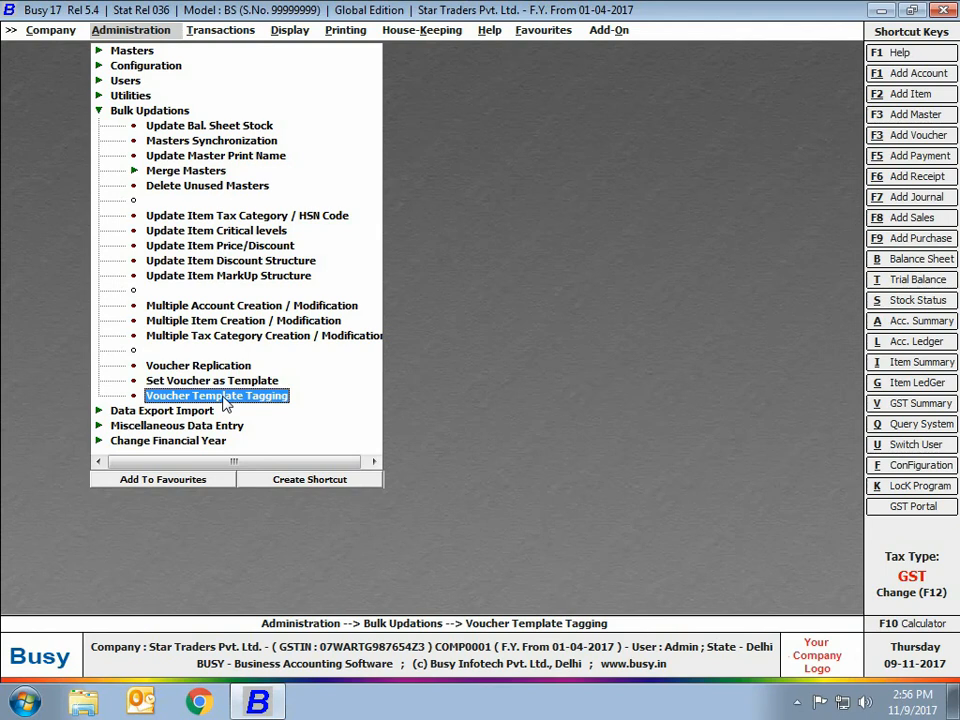
{"action": "left_click", "coordinate": [225, 397]}
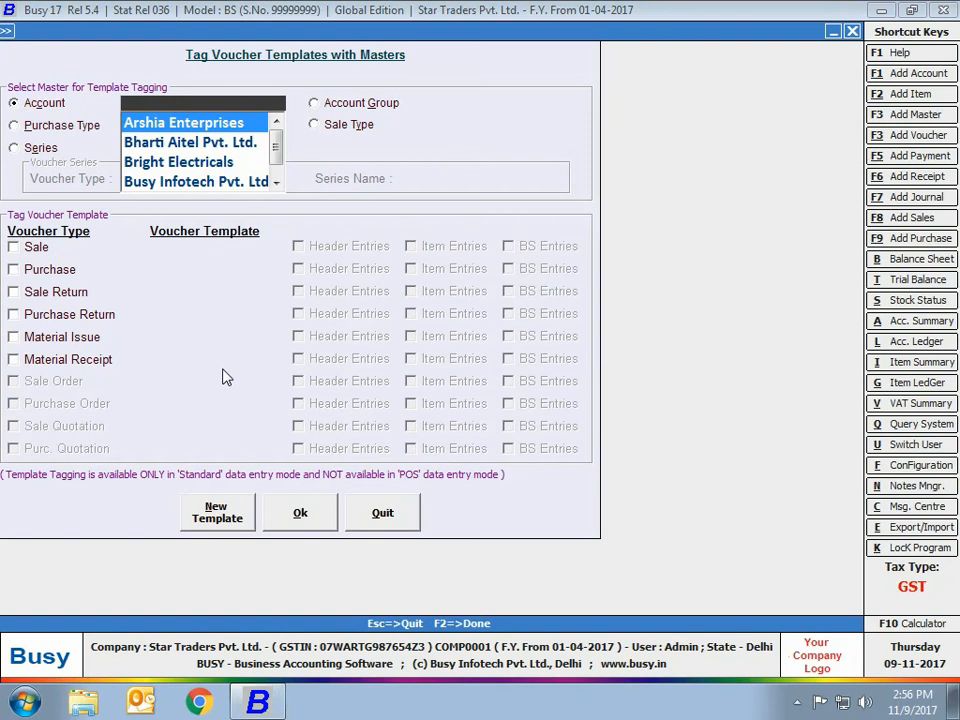
{"action": "type", "text": "bri"}
{"action": "key", "text": "Return"}
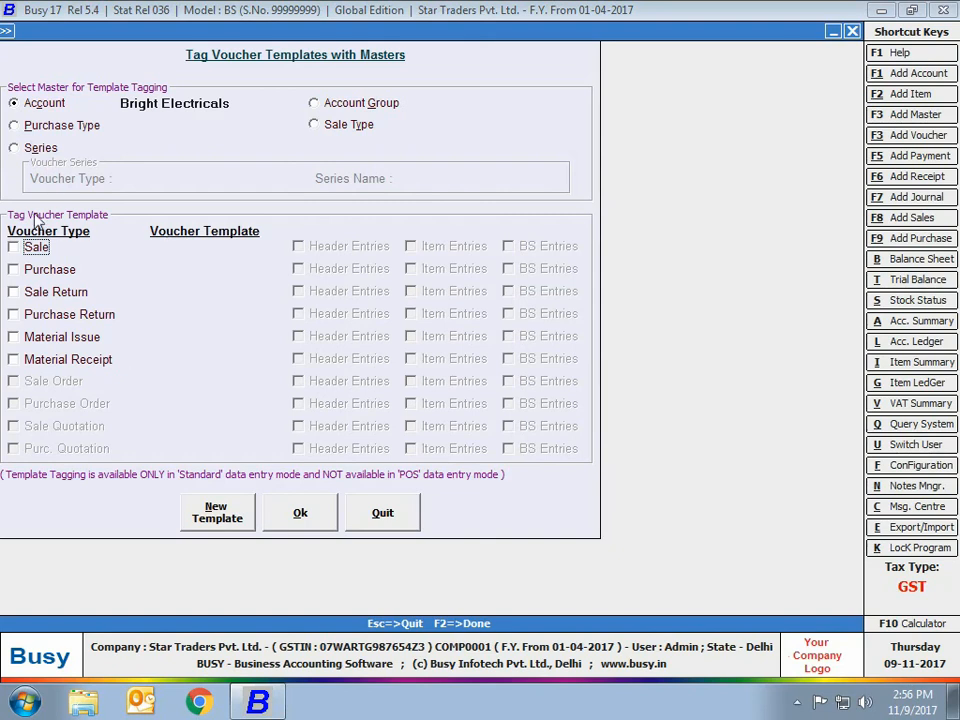
{"action": "left_click", "coordinate": [36, 246]}
{"action": "left_click", "coordinate": [163, 286]}
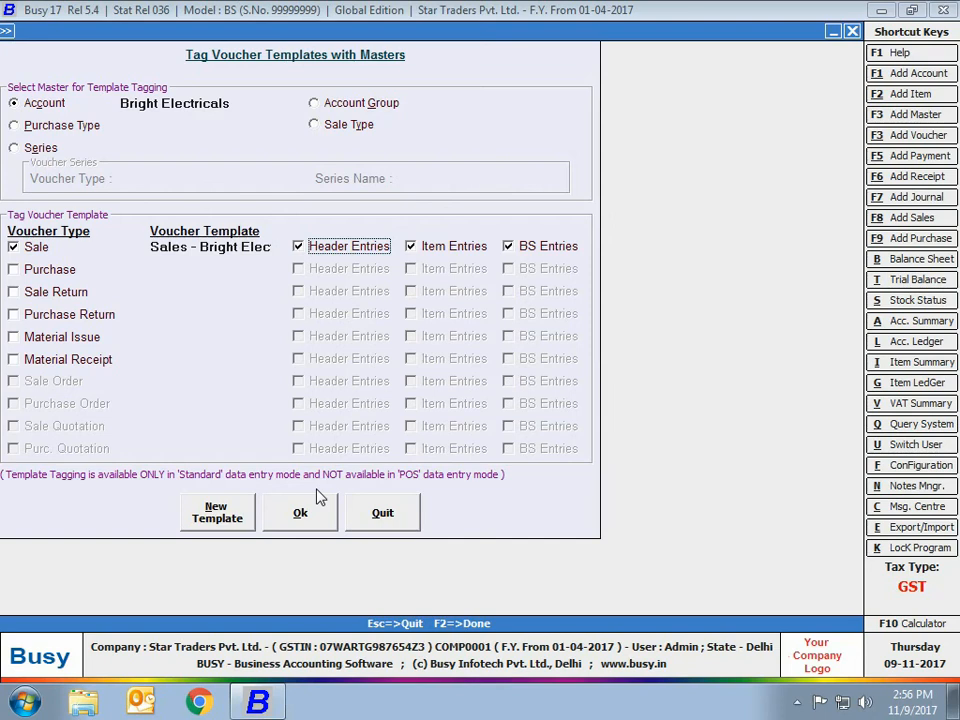
{"action": "left_click", "coordinate": [316, 515]}
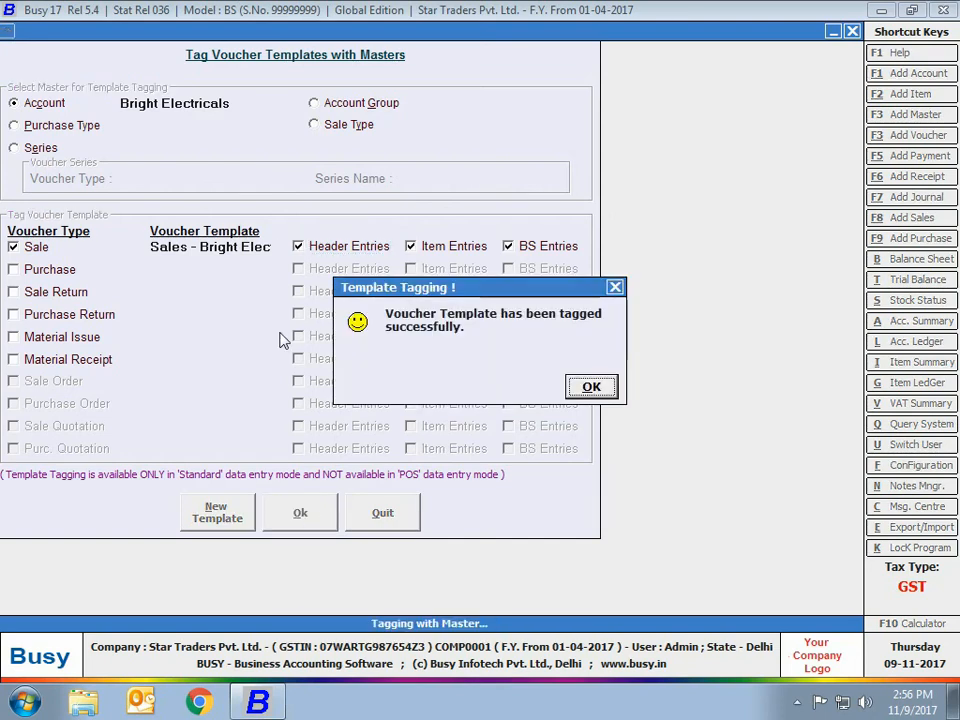
{"action": "key", "text": "Return"}
Step: Start a new sales voucher in the Main series dated 01-08-2017
{"action": "left_click", "coordinate": [220, 30]}
{"action": "left_click", "coordinate": [219, 50]}
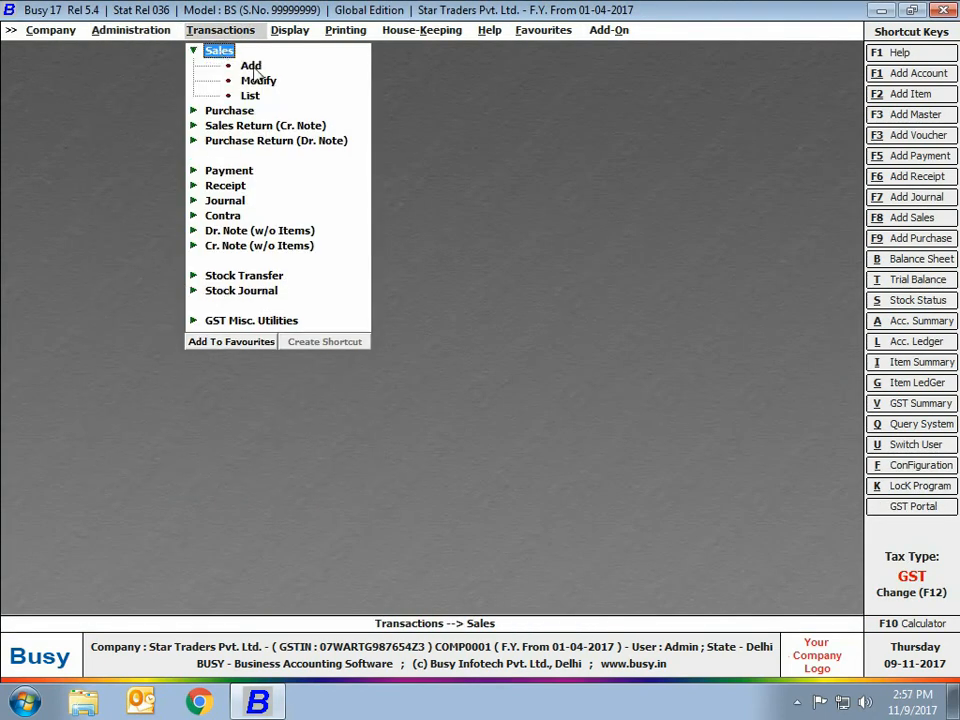
{"action": "left_click", "coordinate": [251, 65]}
{"action": "key", "text": "Return"}
{"action": "type", "text": "1-8"}
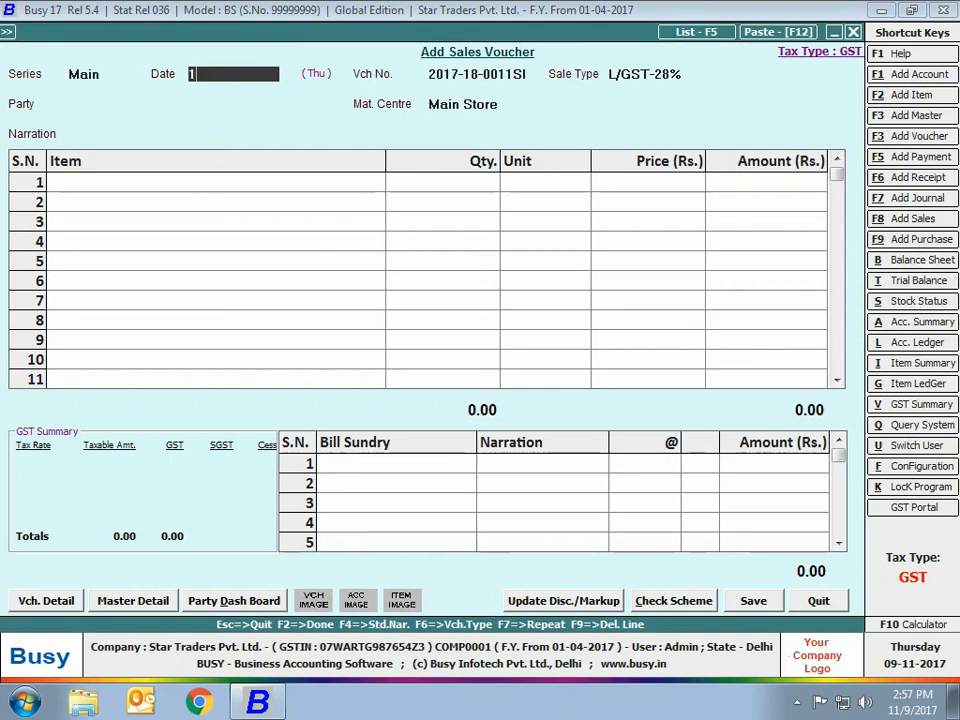
{"action": "key", "text": "Return"}
{"action": "key", "text": "Return"}
{"action": "key", "text": "Return"}
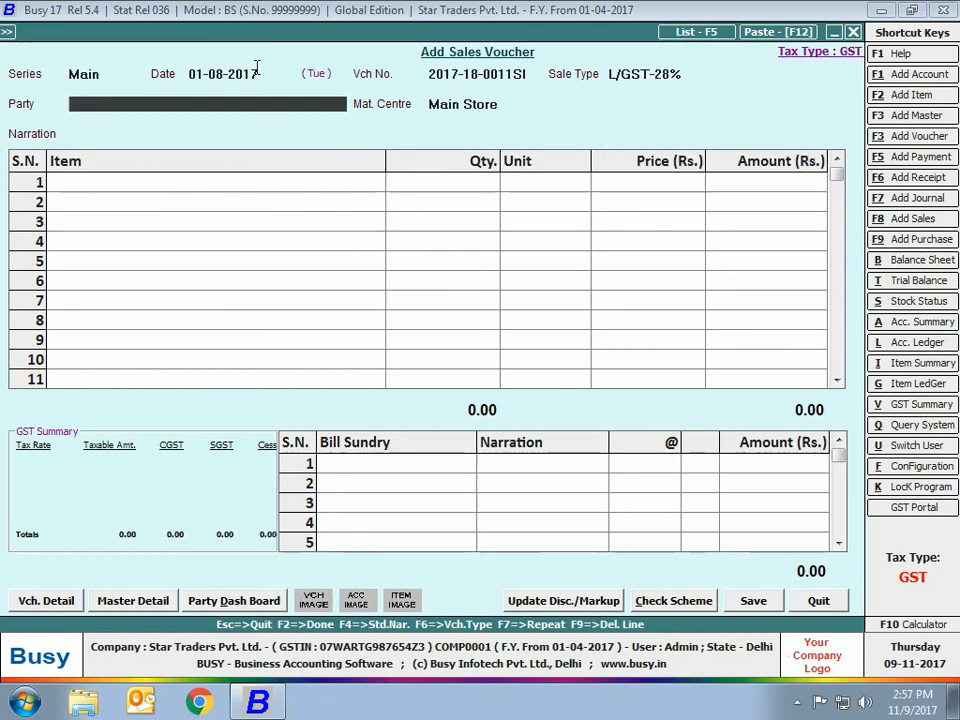
Step: Choose Bright Electricals as the party to load its tagged template, accept the billing details and quit the voucher without saving
{"action": "type", "text": "br"}
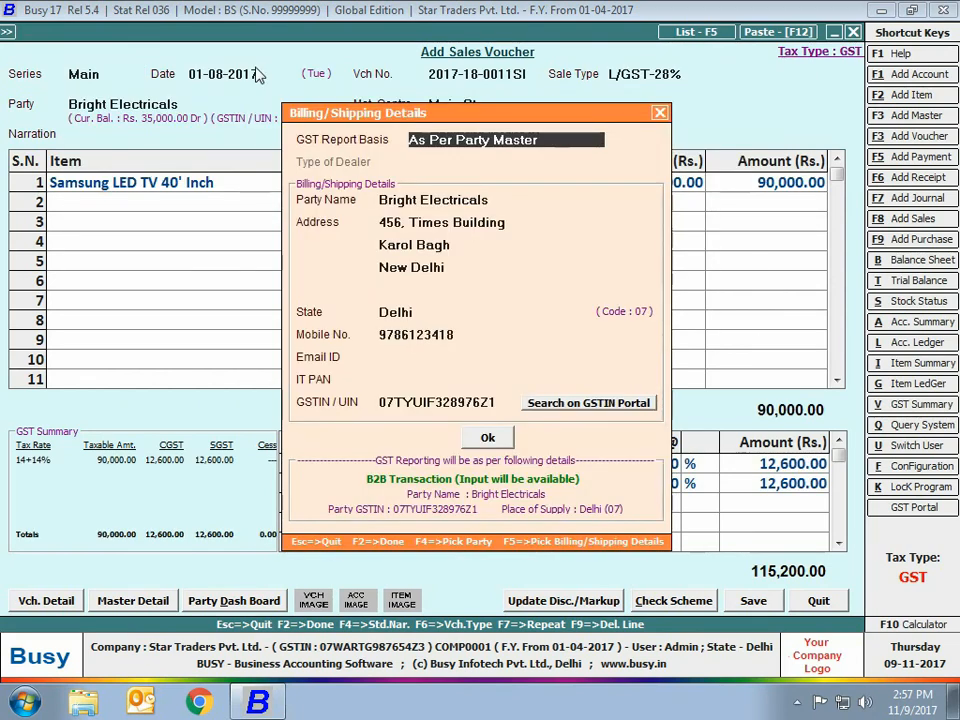
{"action": "key", "text": "Return"}
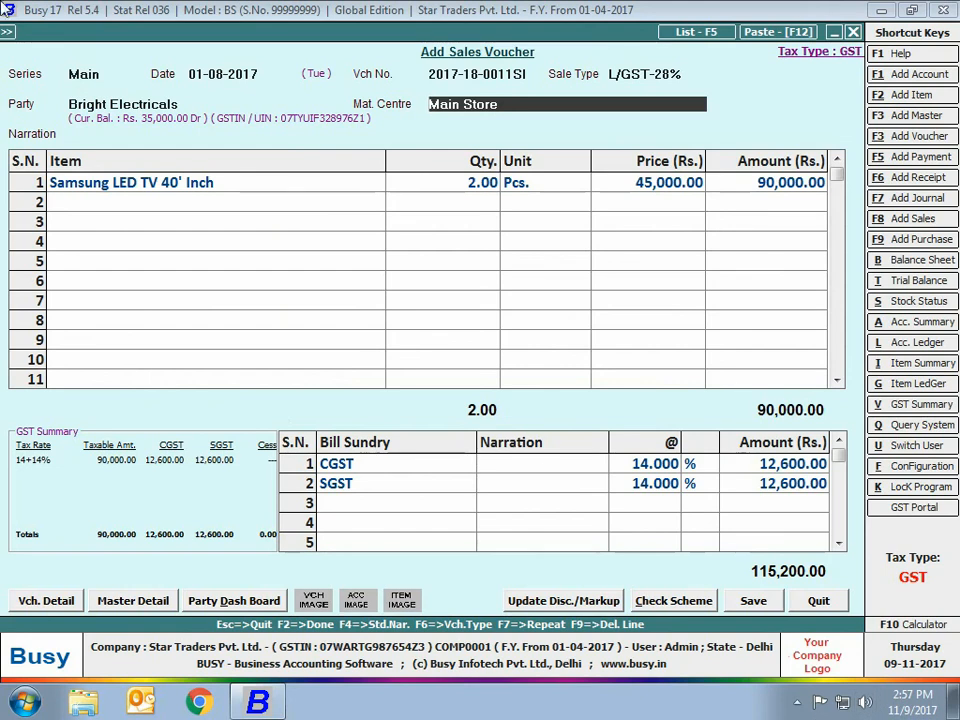
{"action": "left_click", "coordinate": [818, 601]}
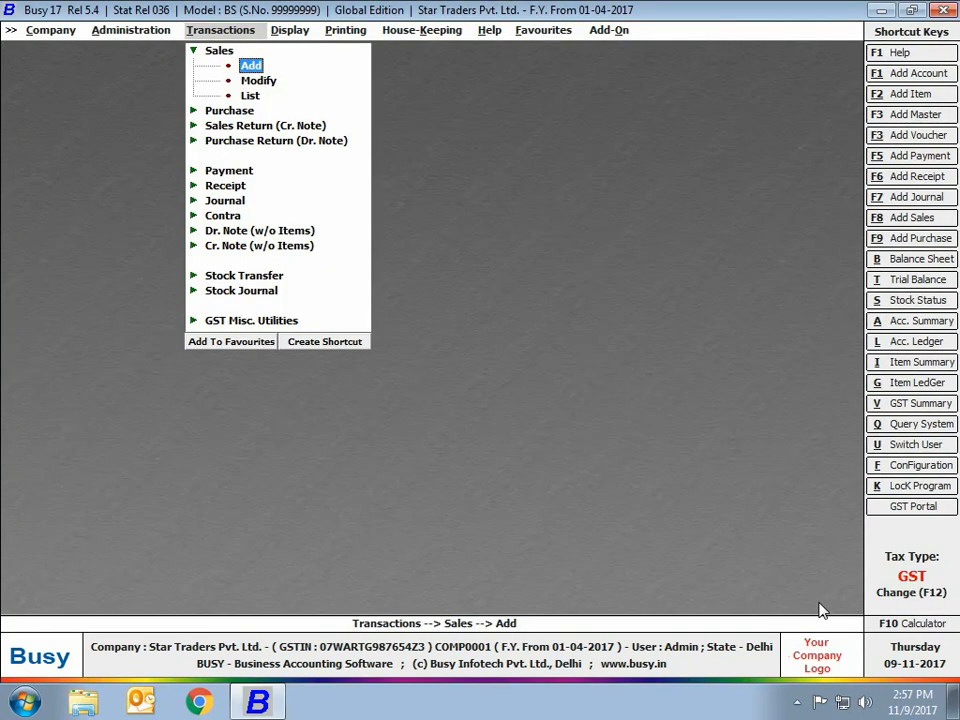
{"action": "key", "text": "Escape"}
{"action": "key", "text": "Escape"}
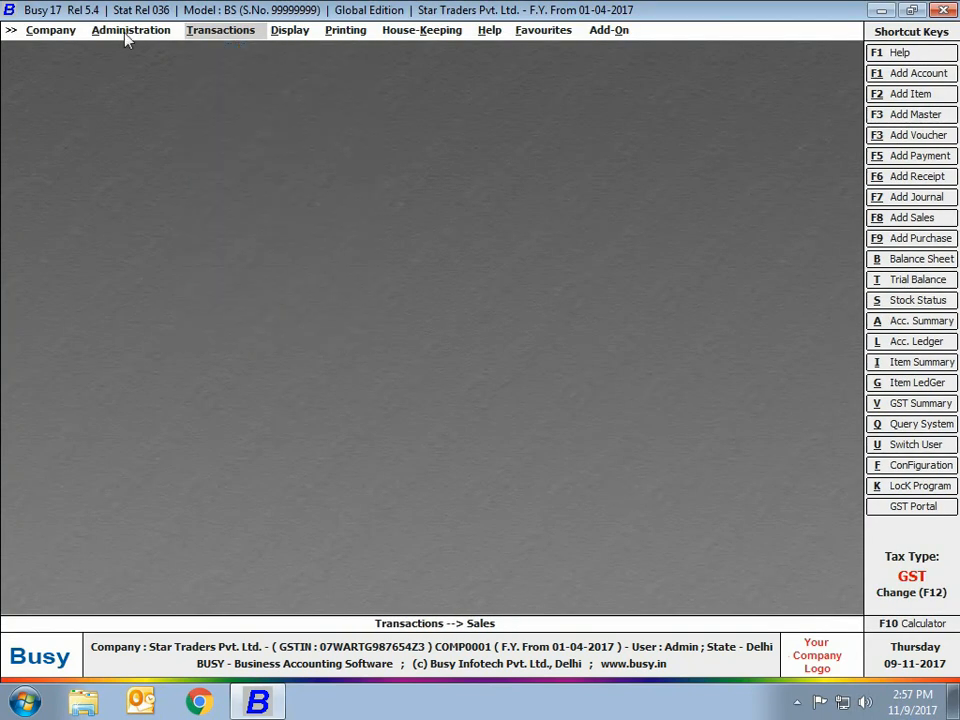
Step: Open Voucher Replication for a single voucher across different accounts and set the voucher type to Receipt
{"action": "left_click", "coordinate": [127, 34]}
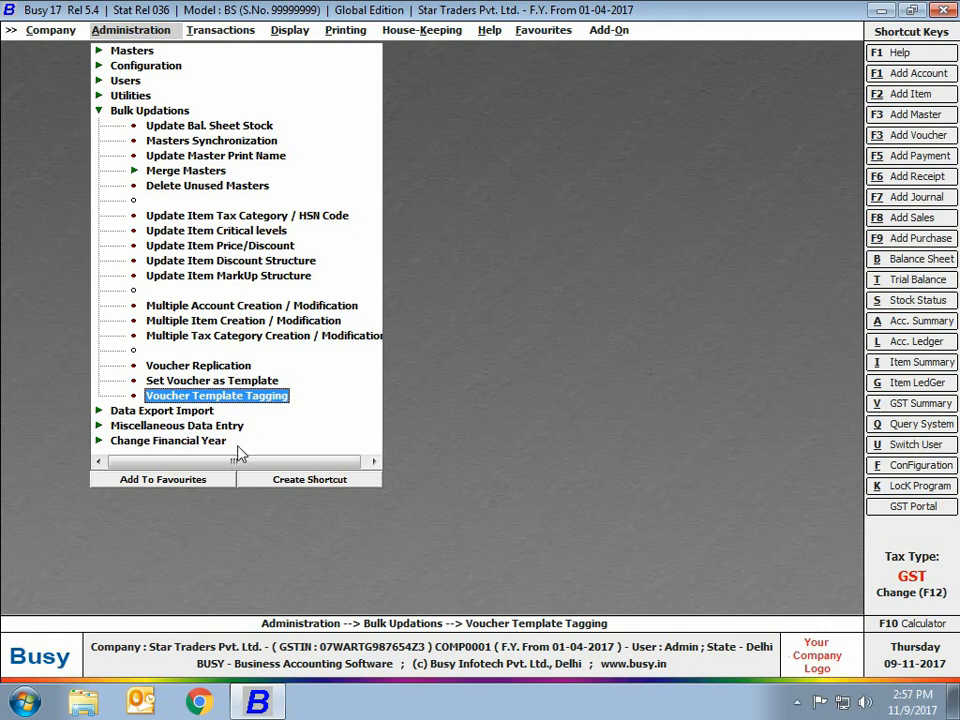
{"action": "left_click", "coordinate": [198, 366]}
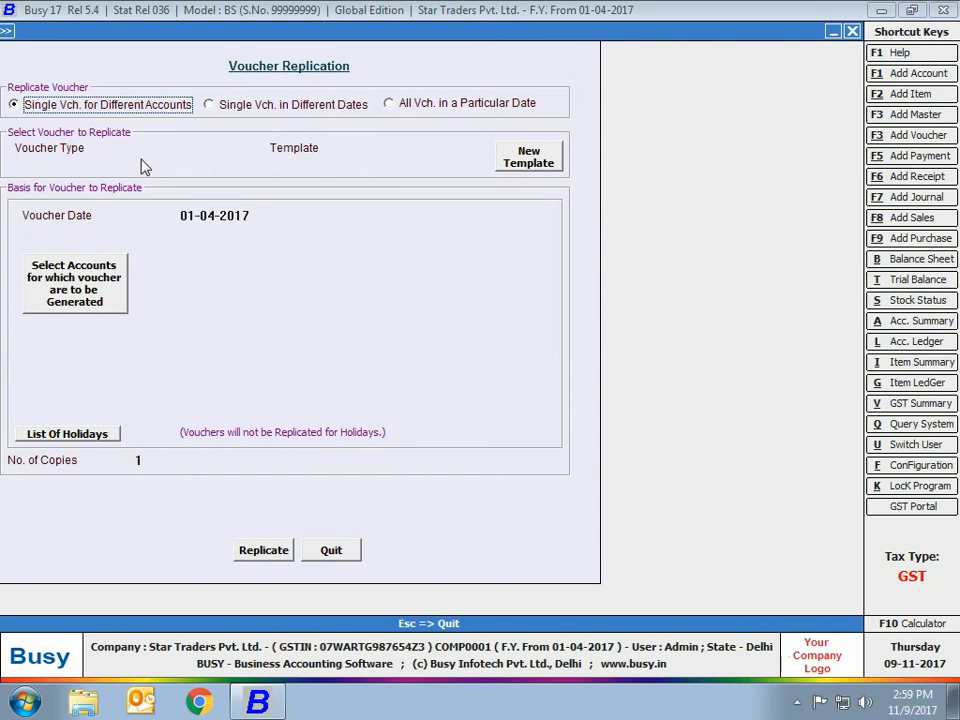
{"action": "key", "text": "Return"}
{"action": "type", "text": "rece"}
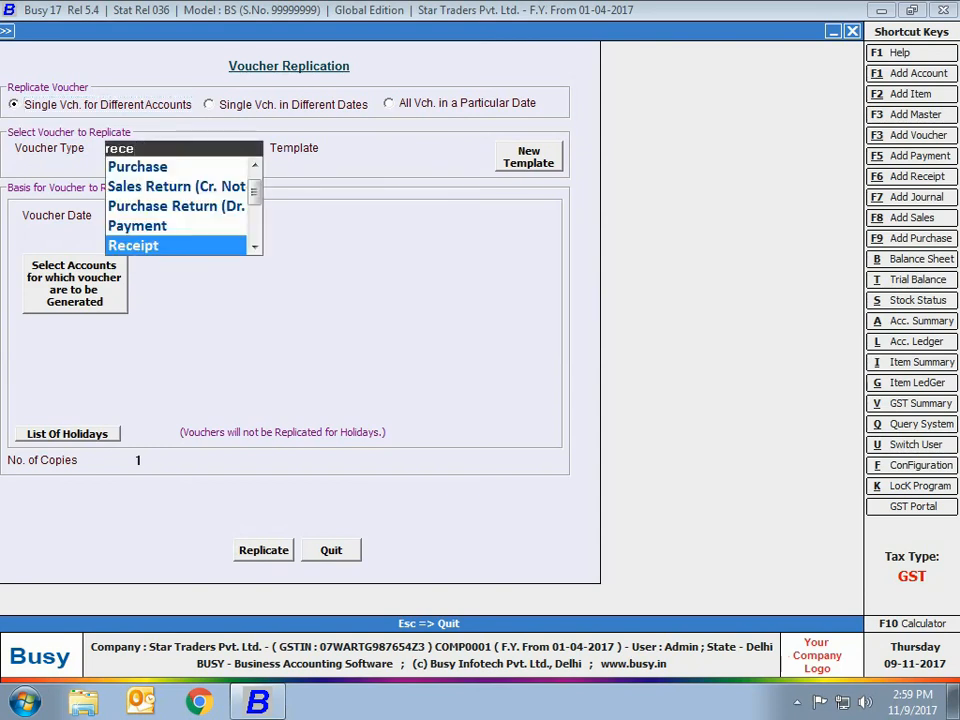
{"action": "key", "text": "Return"}
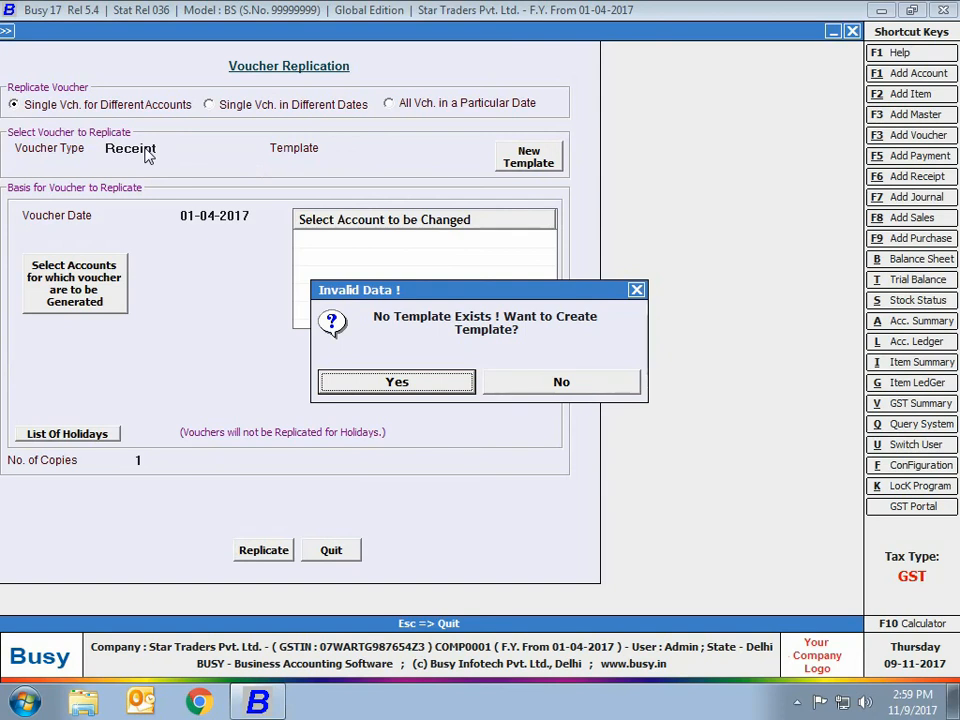
Step: Agree to create a missing template and list the Receipt vouchers of all series
{"action": "key", "text": "Return"}
{"action": "type", "text": "rec"}
{"action": "key", "text": "Return"}
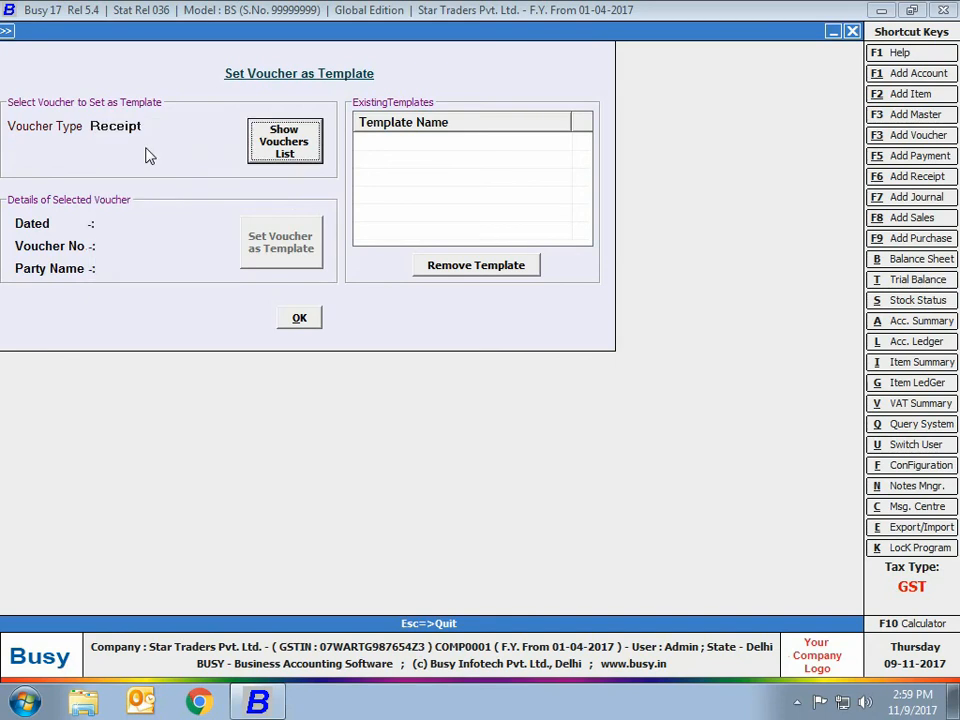
{"action": "key", "text": "Return"}
{"action": "key", "text": "Return"}
{"action": "key", "text": "Return"}
{"action": "key", "text": "Return"}
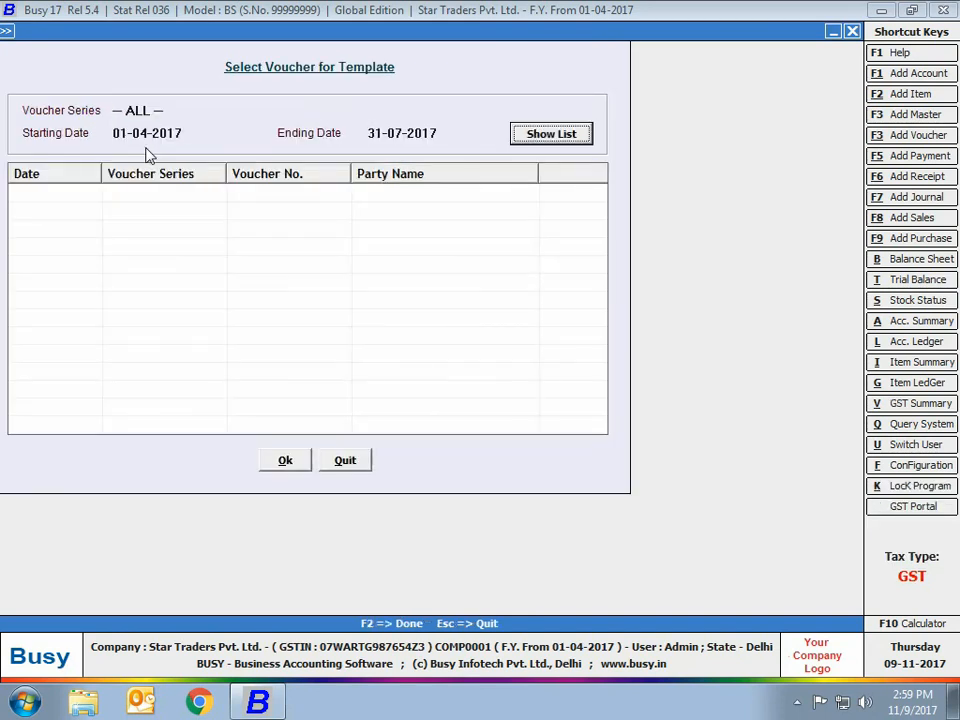
Step: Select the second receipt voucher in the list and save it as a template named AMC - Rcpt
{"action": "left_click", "coordinate": [31, 213]}
{"action": "left_click", "coordinate": [17, 211]}
{"action": "left_click", "coordinate": [276, 465]}
{"action": "type", "text": "AMC - Rcpt"}
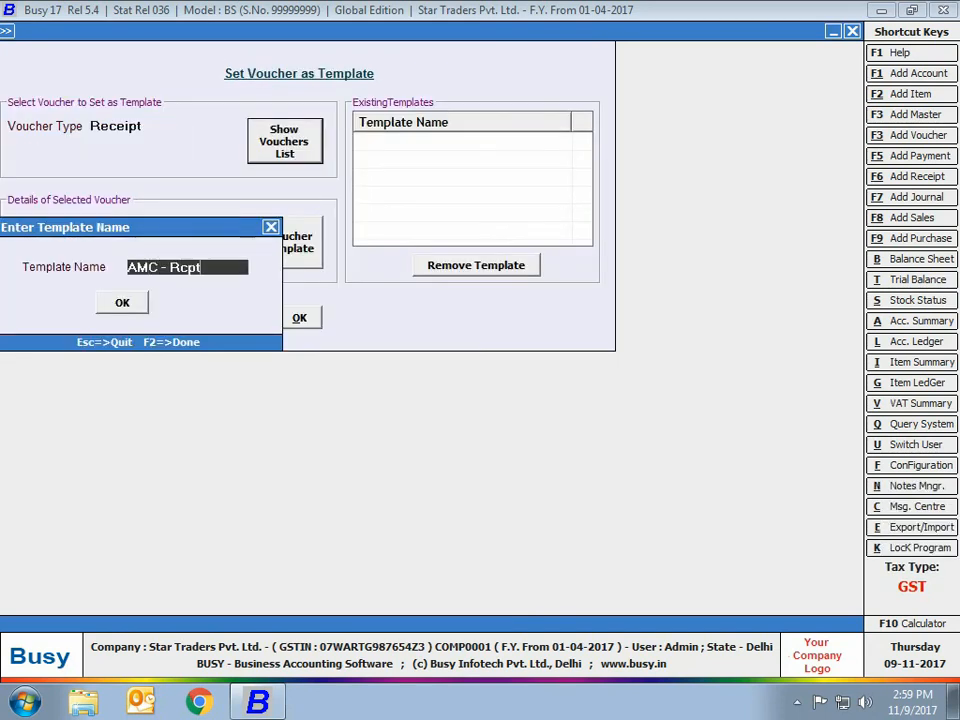
{"action": "key", "text": "Return"}
Step: Use the AMC - Rcpt template for the replication and set the voucher date to 01-08-2017
{"action": "key", "text": "Return"}
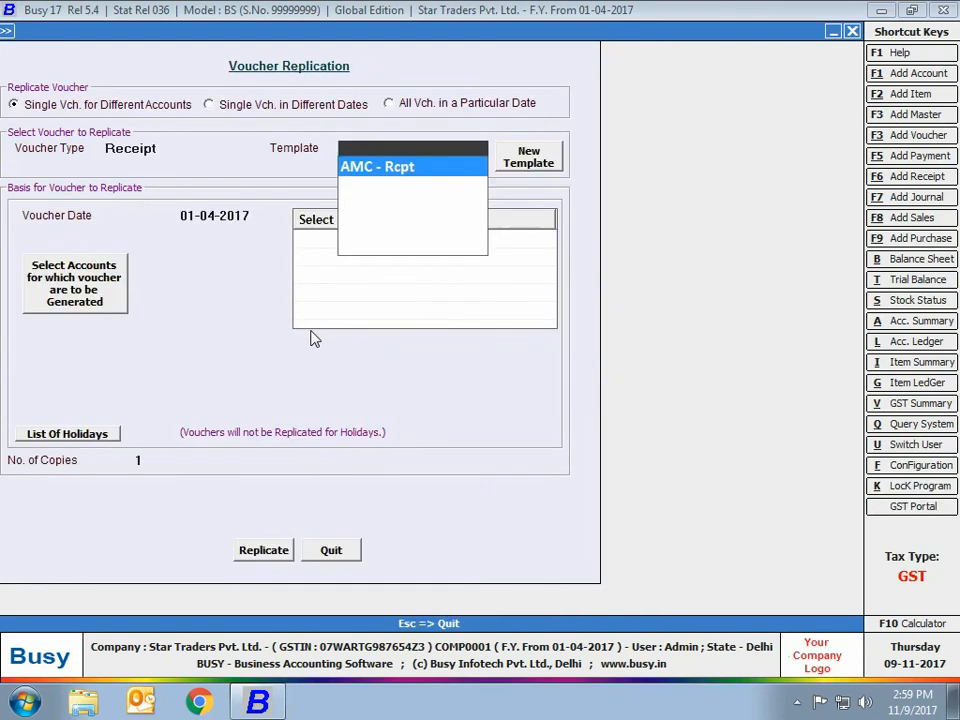
{"action": "key", "text": "Return"}
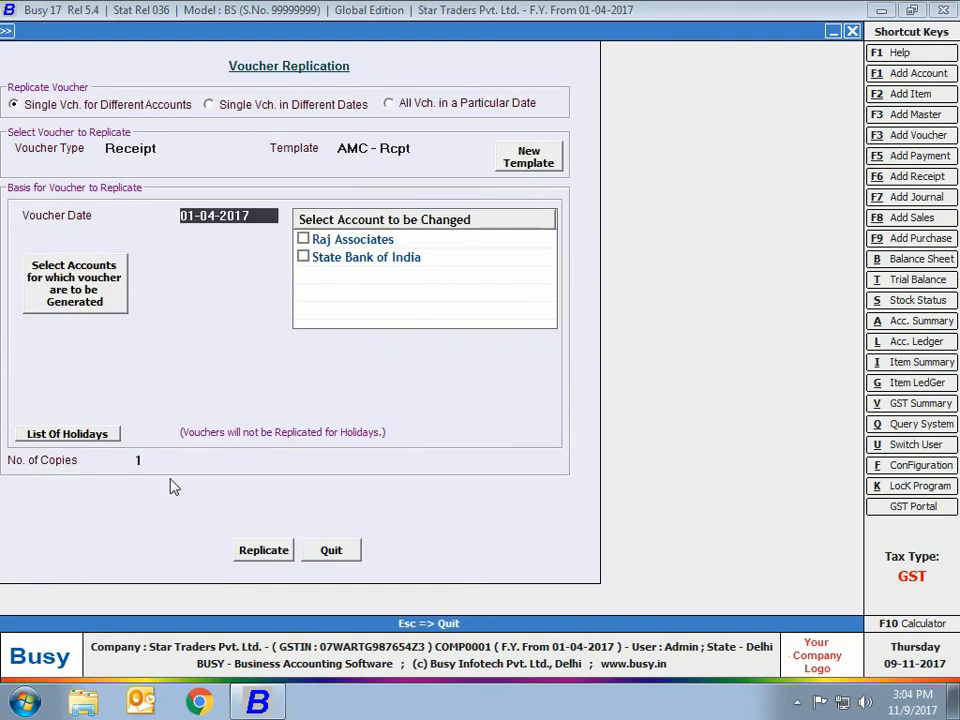
{"action": "key", "text": "Return"}
{"action": "key", "text": "shift+Tab"}
{"action": "key", "text": "Delete"}
{"action": "key", "text": "Delete"}
{"action": "key", "text": "Delete"}
{"action": "key", "text": "Delete"}
{"action": "key", "text": "Delete"}
{"action": "type", "text": "1-8"}
{"action": "key", "text": "Return"}
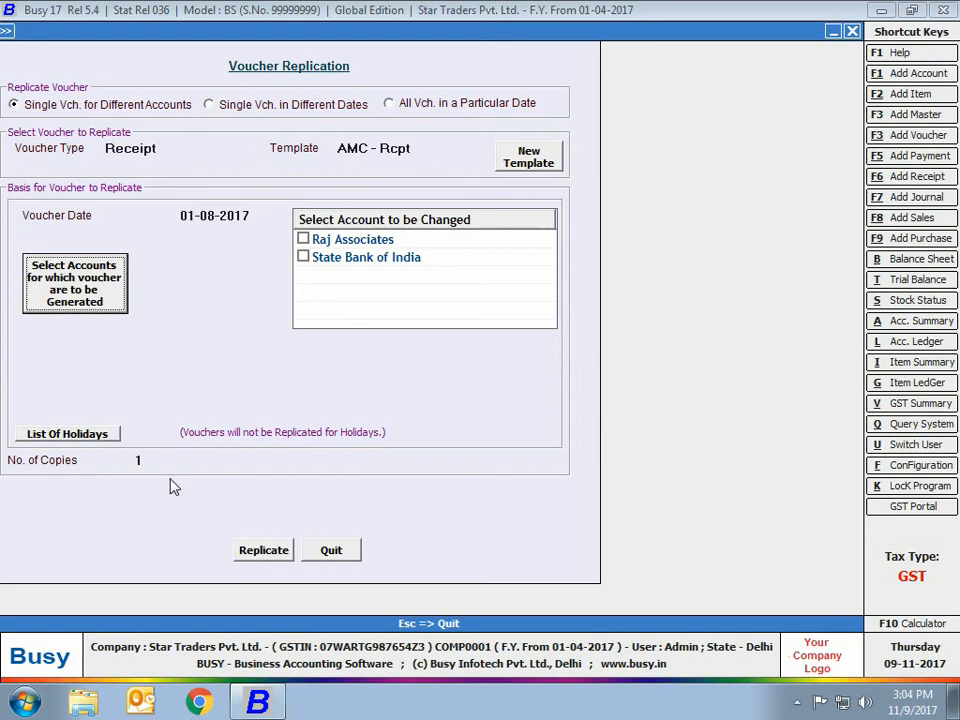
Step: Mark Raj Associates as the account to change and list the Sundry Debtors group accounts for voucher generation
{"action": "left_click", "coordinate": [309, 244]}
{"action": "left_click", "coordinate": [55, 290]}
{"action": "left_click", "coordinate": [75, 111]}
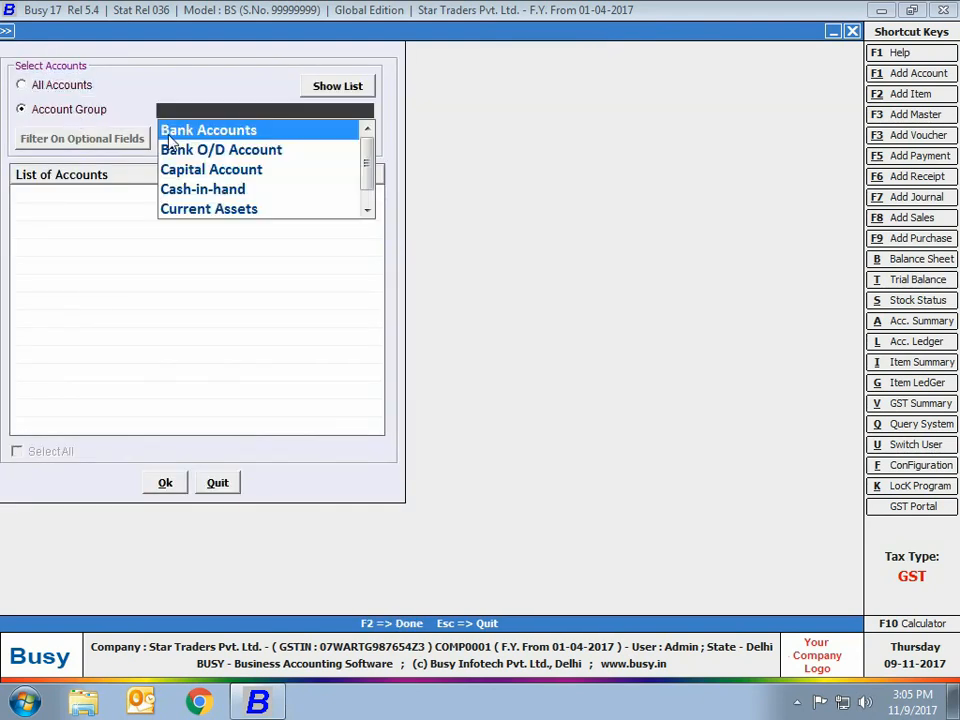
{"action": "type", "text": "sun"}
{"action": "key", "text": "Down"}
{"action": "key", "text": "Return"}
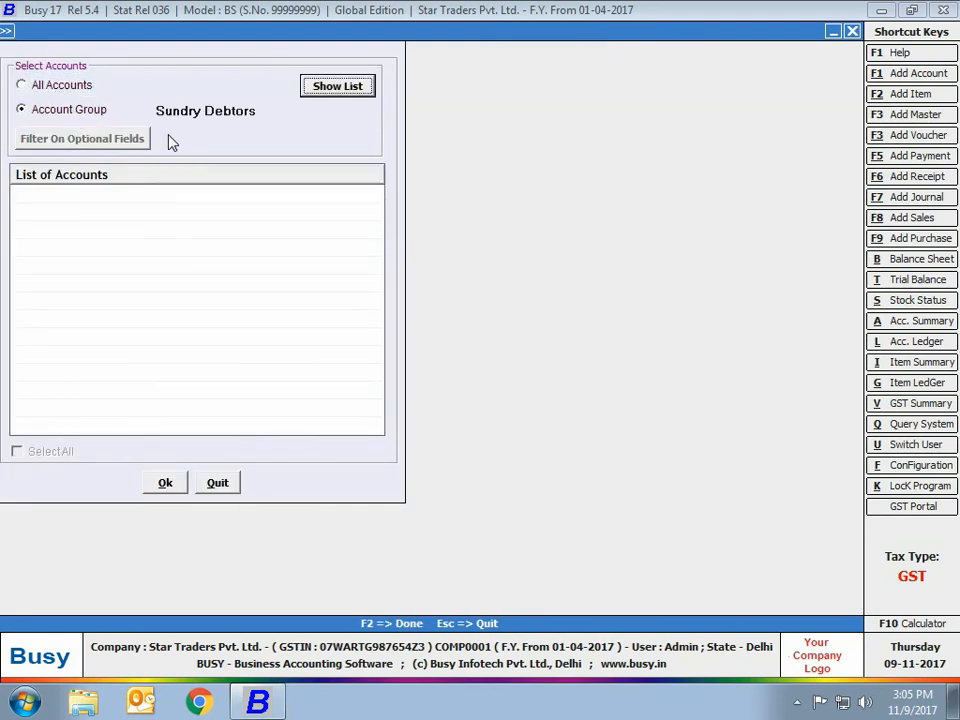
{"action": "key", "text": "Return"}
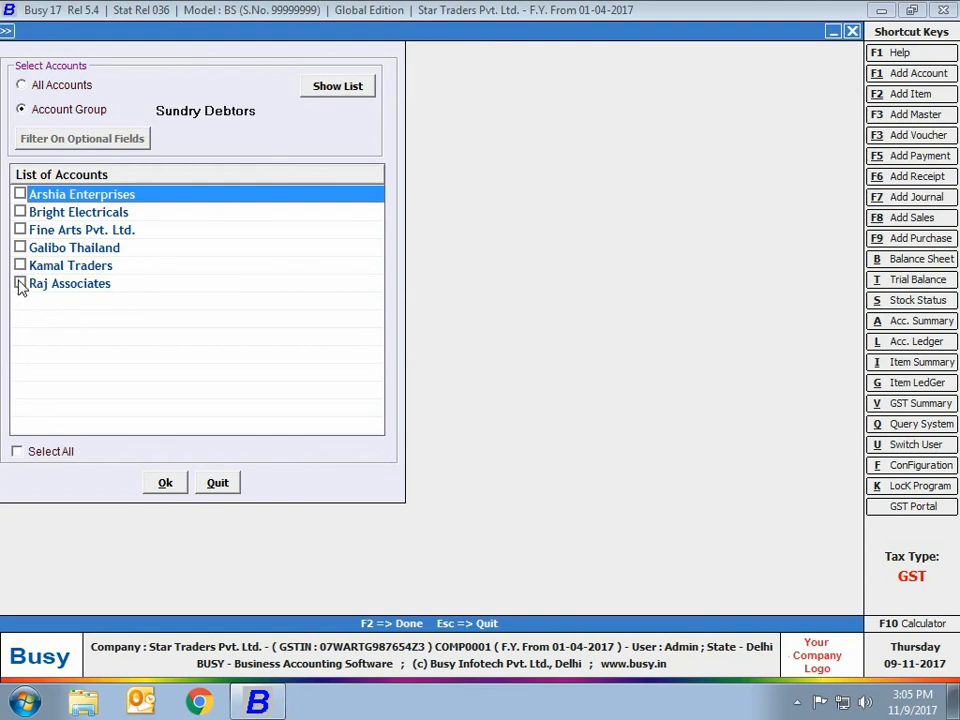
Step: Select Fine Arts Pvt. Ltd., Bright Electricals and Raj Associates, replicate the receipt voucher for them and leave Voucher Replication
{"action": "left_click", "coordinate": [20, 230]}
{"action": "left_click", "coordinate": [20, 212]}
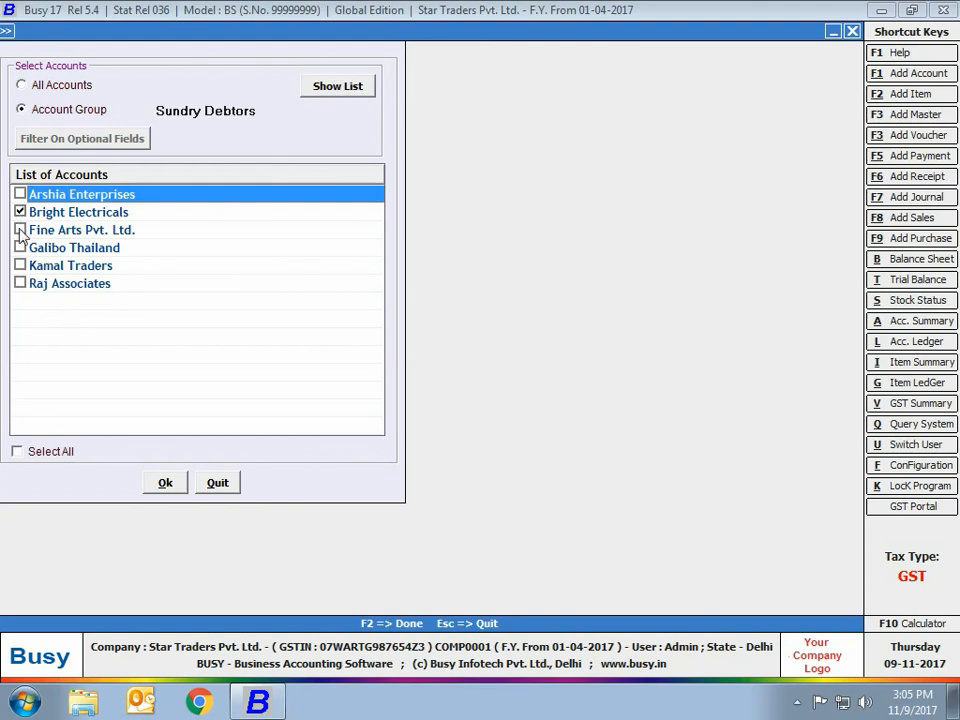
{"action": "left_click", "coordinate": [20, 283]}
{"action": "left_click", "coordinate": [165, 488]}
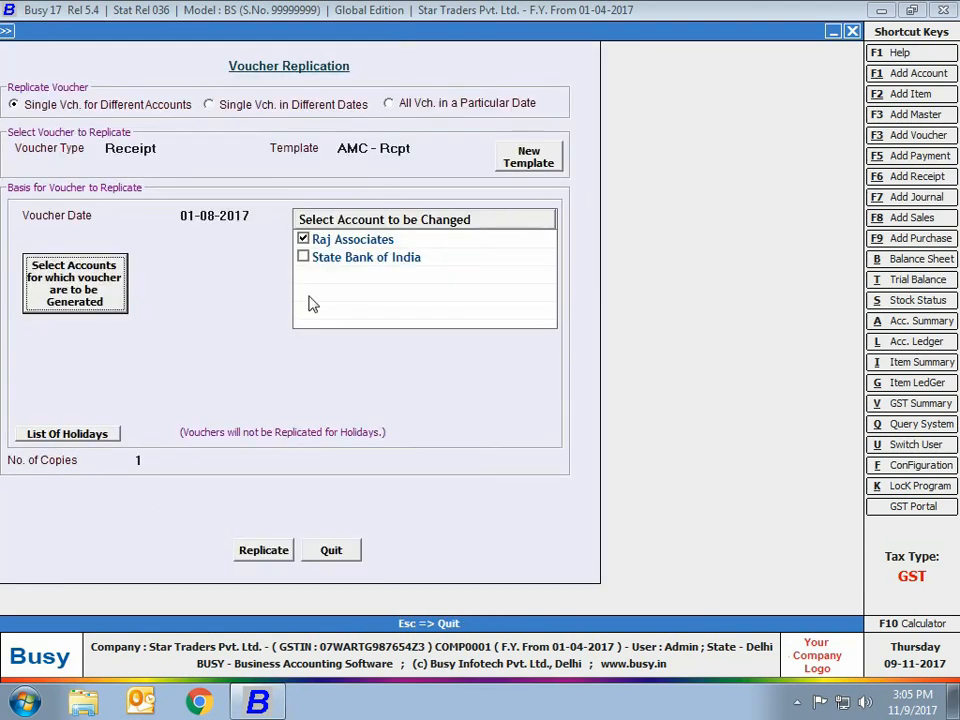
{"action": "left_click", "coordinate": [268, 554]}
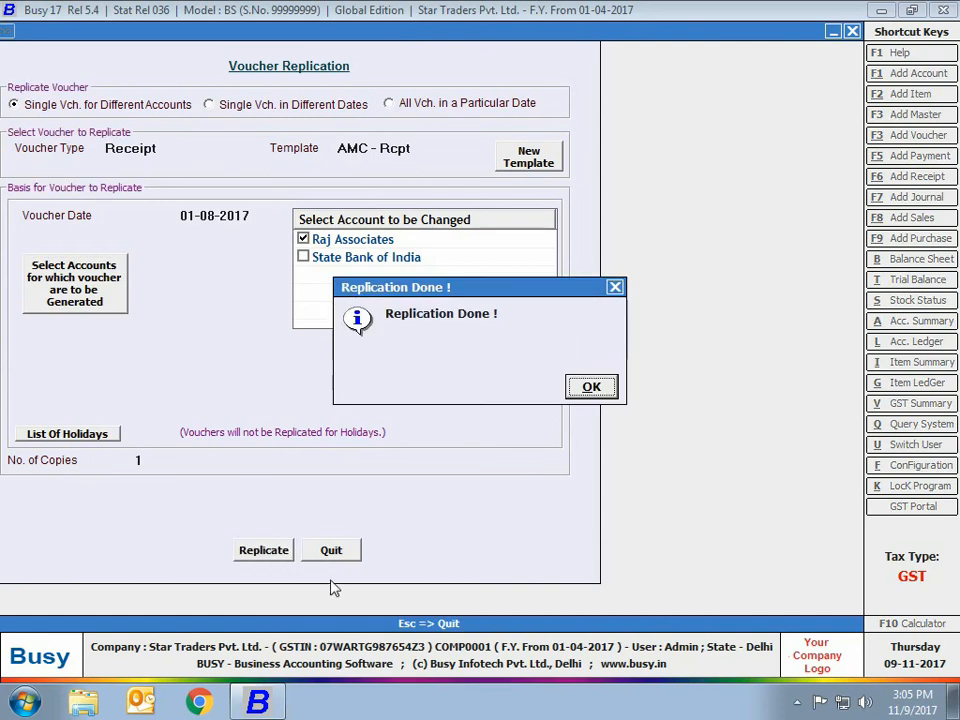
{"action": "key", "text": "Return"}
{"action": "key", "text": "Escape"}
{"action": "key", "text": "Return"}
Step: List the receipt vouchers of all series on screen for 1-8-2017 only
{"action": "left_click", "coordinate": [220, 30]}
{"action": "left_click", "coordinate": [225, 140]}
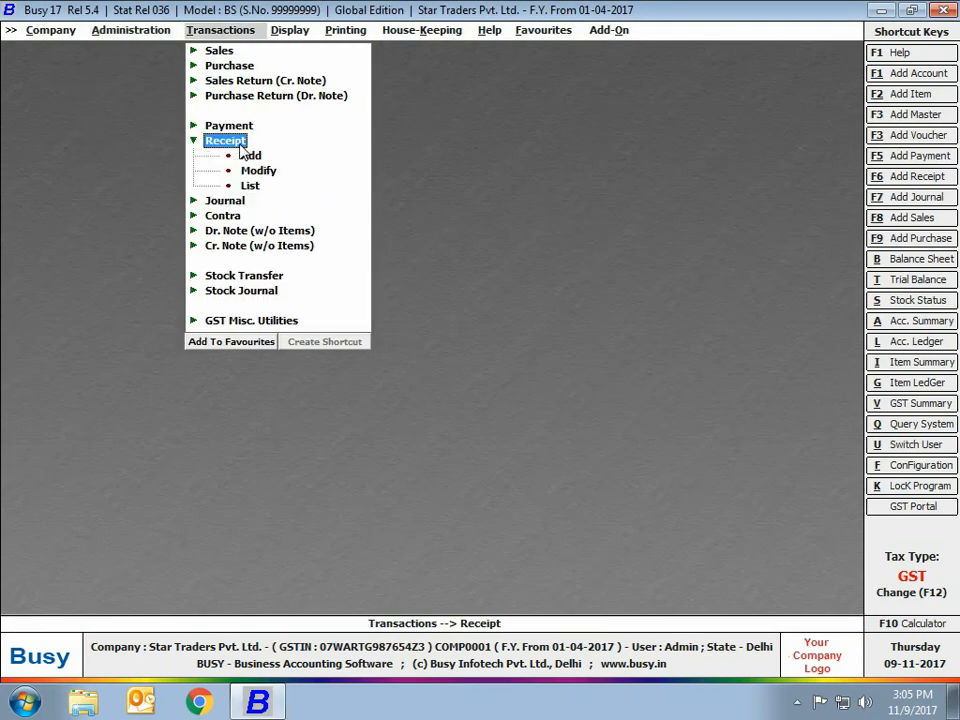
{"action": "left_click", "coordinate": [250, 188]}
{"action": "key", "text": "Return"}
{"action": "key", "text": "Return"}
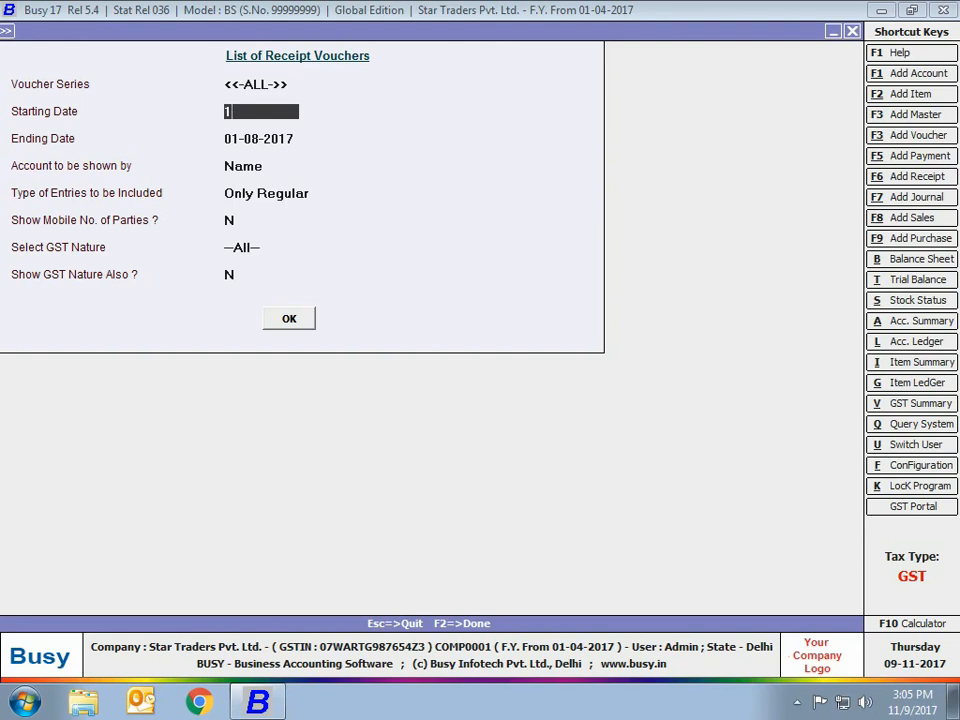
{"action": "type", "text": "1-8"}
{"action": "key", "text": "Return"}
{"action": "left_click", "coordinate": [303, 318]}
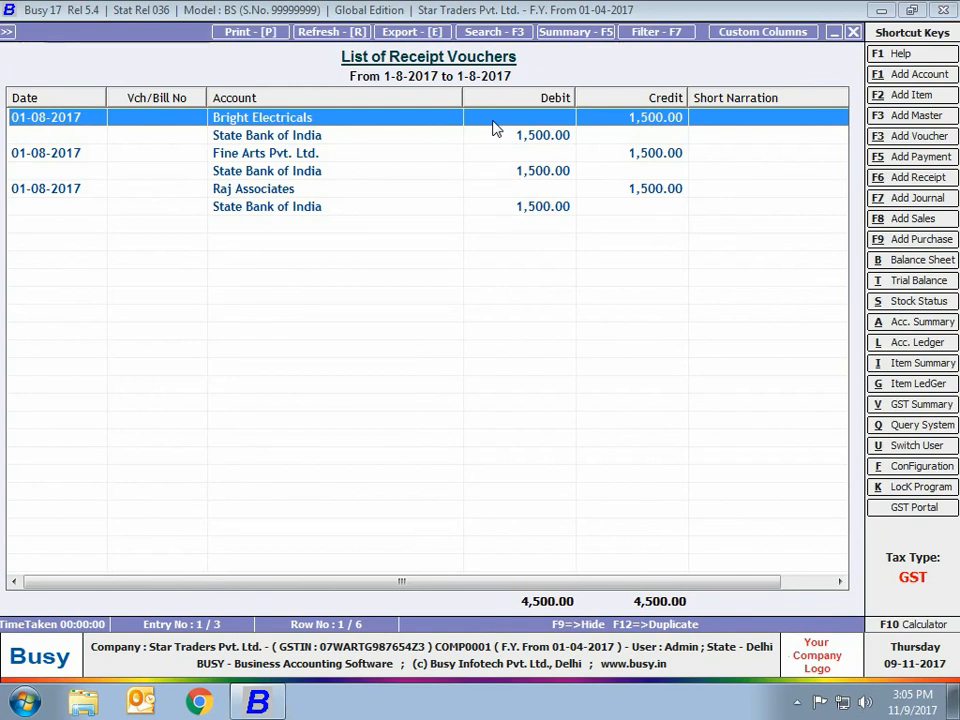
Step: Open the Bright Electricals receipt voucher to check its entries, and close it and the voucher list without changes
{"action": "key", "text": "Return"}
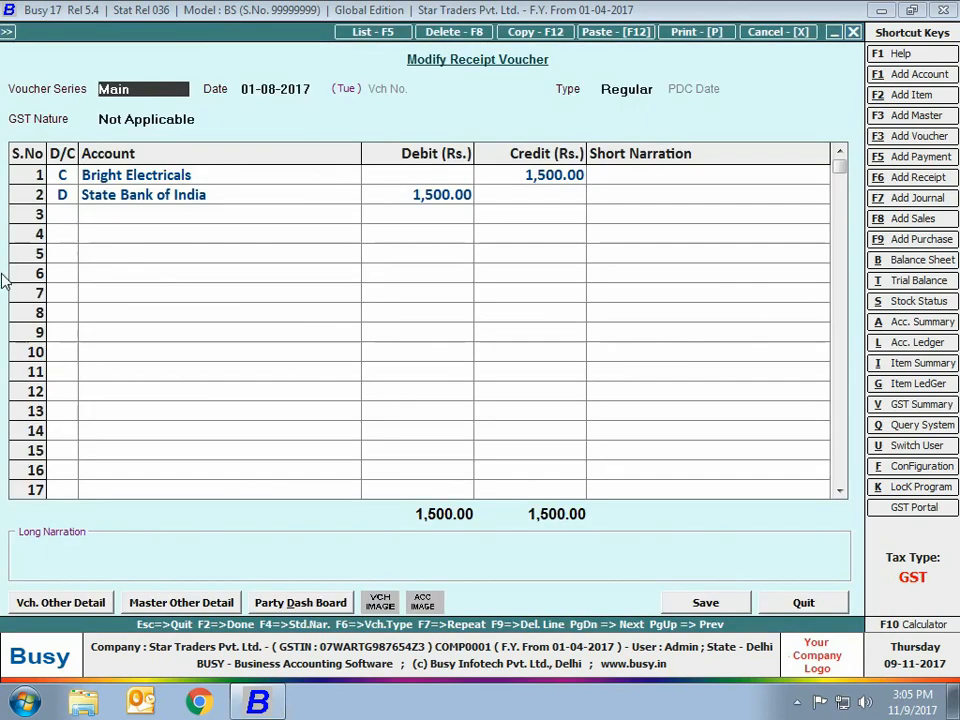
{"action": "key", "text": "Escape"}
{"action": "key", "text": "Escape"}
{"action": "key", "text": "Escape"}
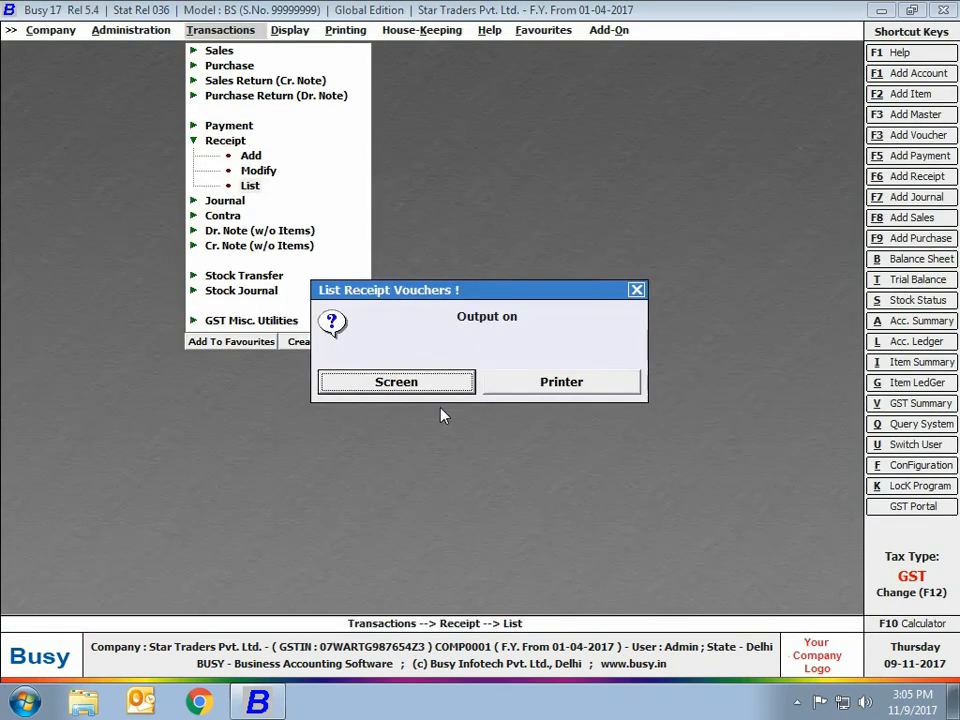
{"action": "key", "text": "Escape"}
{"action": "key", "text": "Escape"}
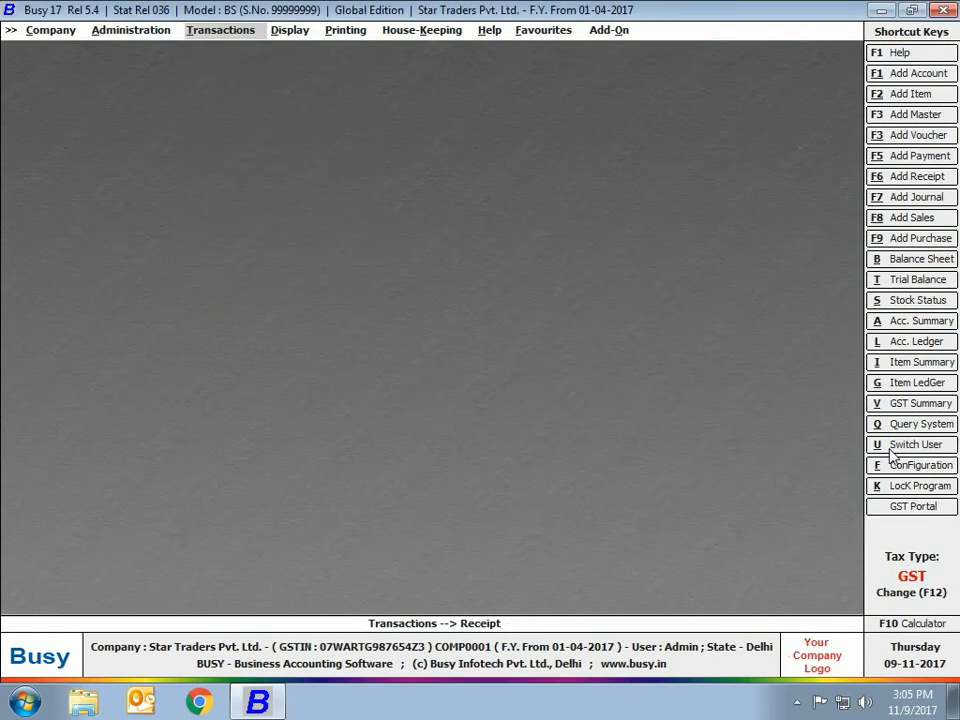